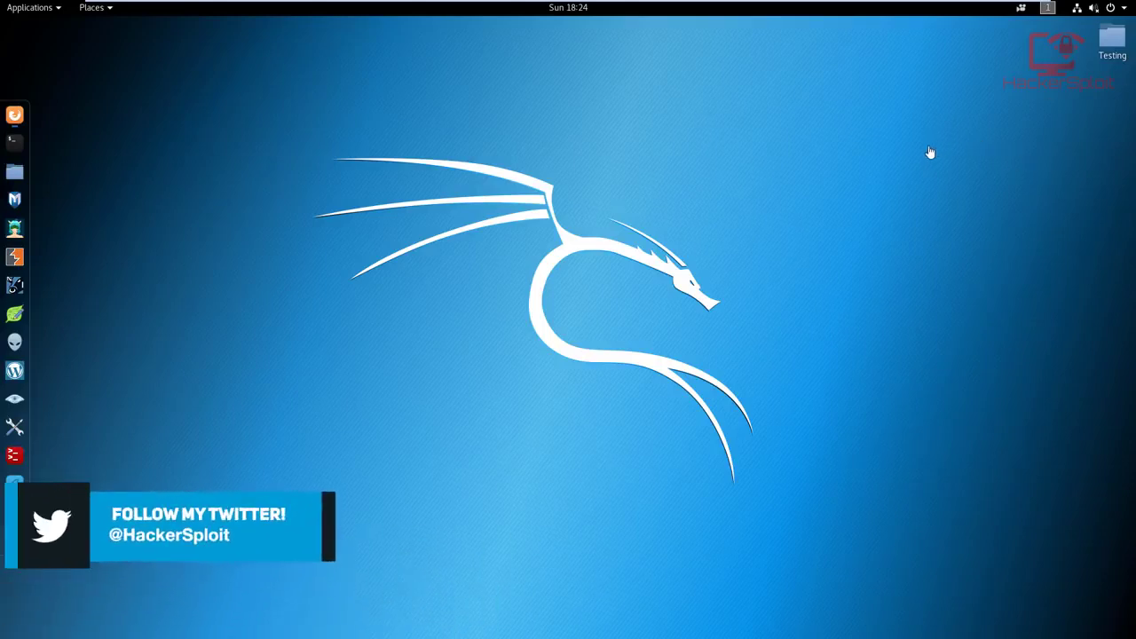
Step: Check the Metasploitable2-Linux virtual machine's IP address in its ifconfig output, and return to the Kali Linux machine
mouse_move(804, 4)
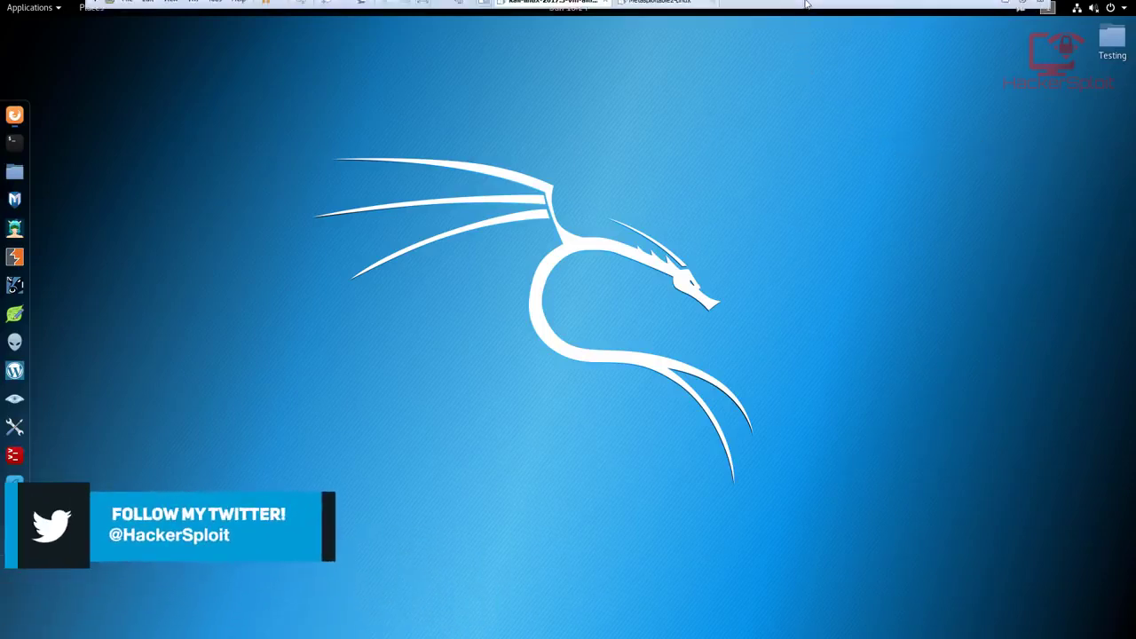
click(675, 12)
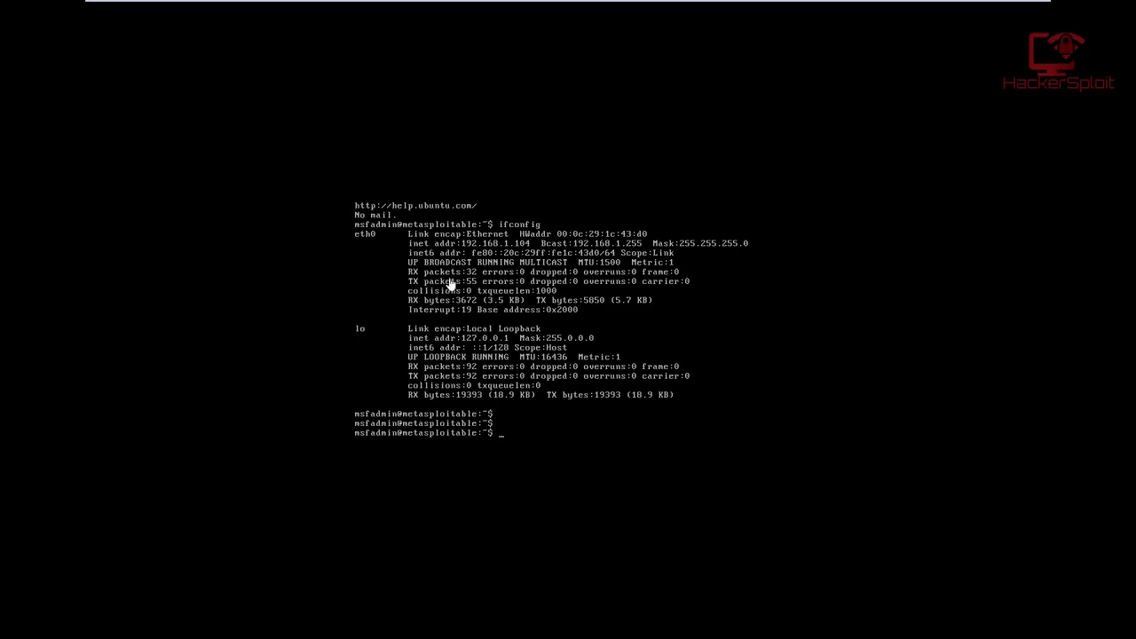
mouse_move(660, 18)
mouse_move(635, 3)
click(579, 10)
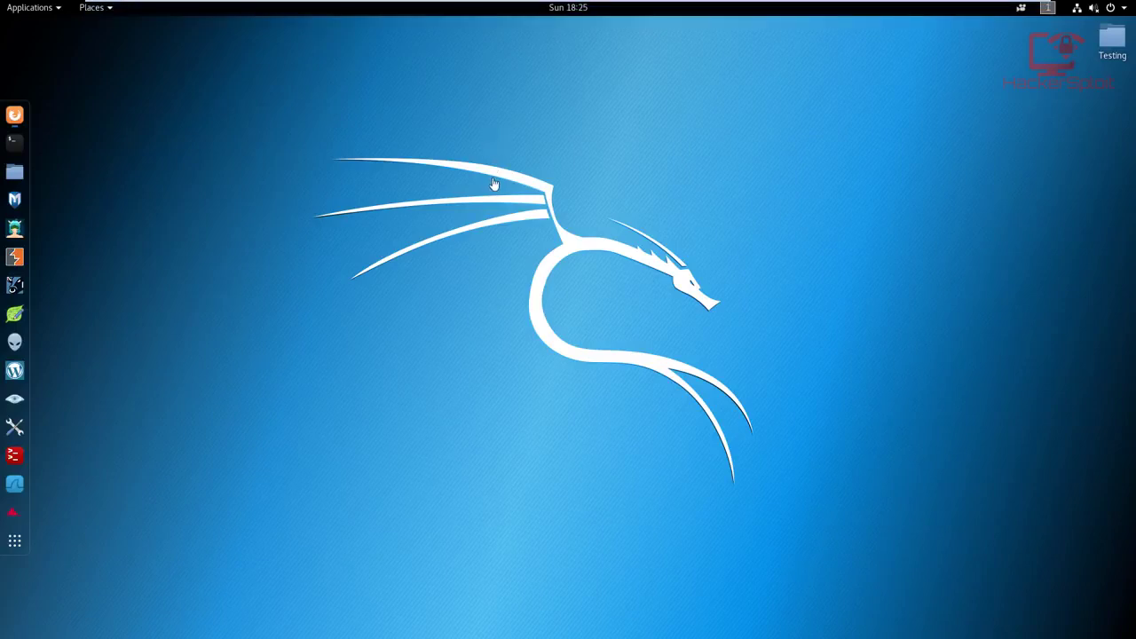
Step: Switch to Firefox and open the Mutillidae application from the Metasploitable2 page at 192.168.1.104
click(14, 114)
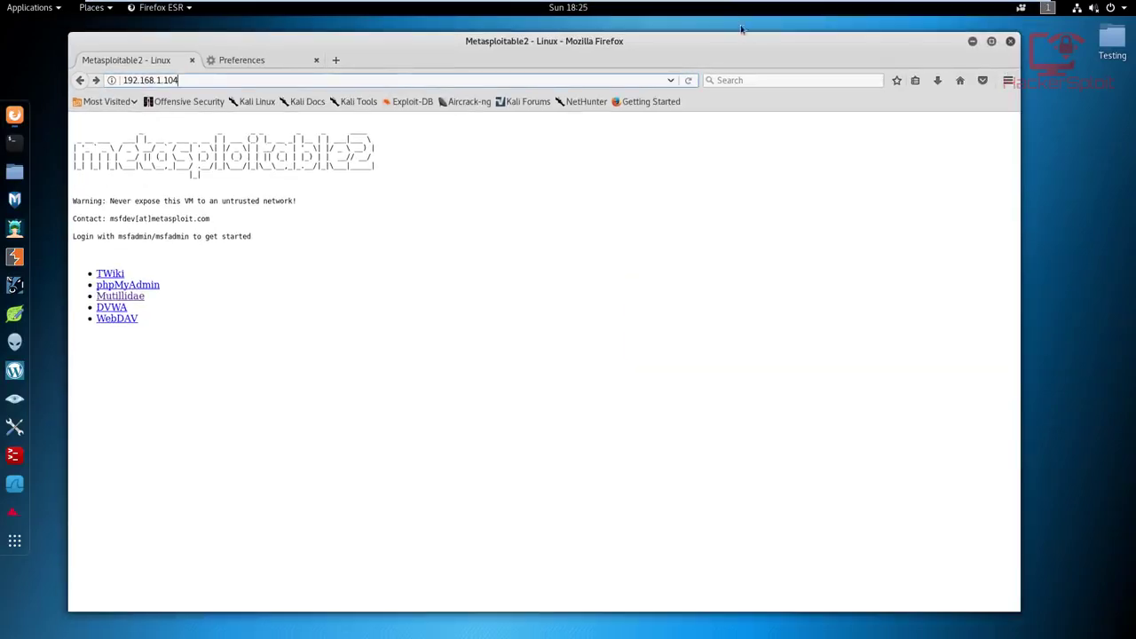
drag(692, 49, 695, 45)
click(648, 76)
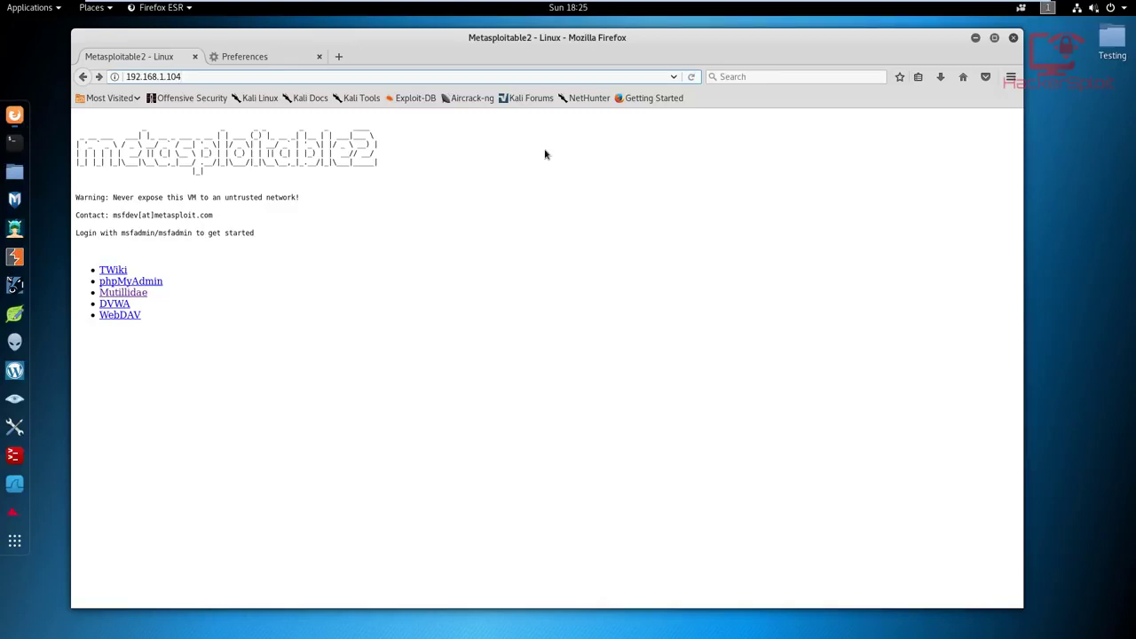
drag(363, 42, 362, 42)
triple_click(160, 76)
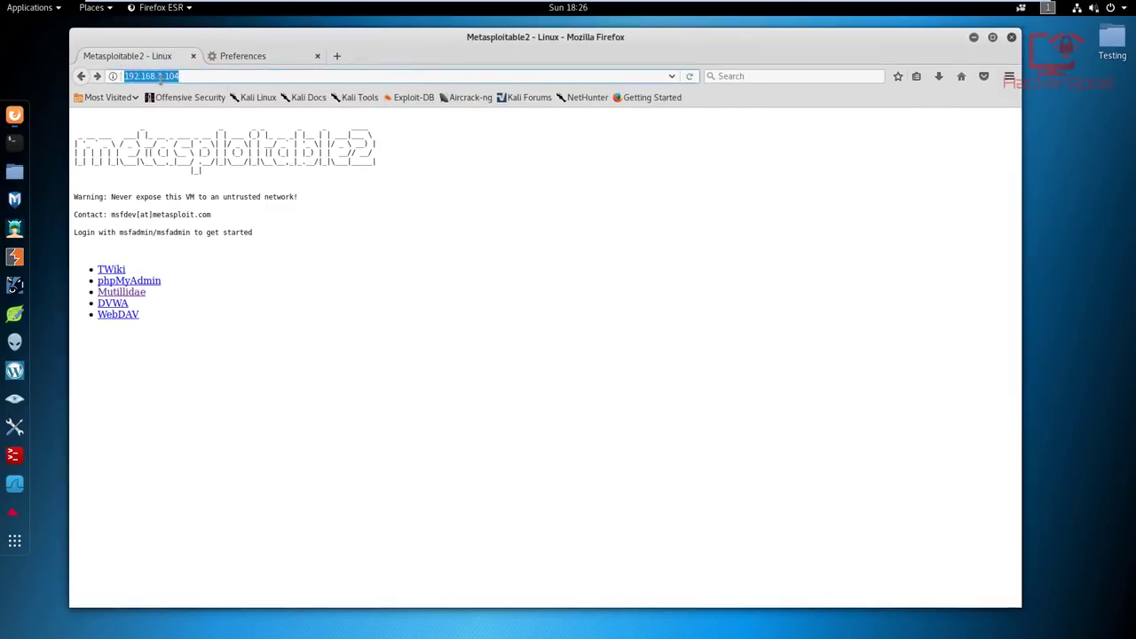
click(189, 78)
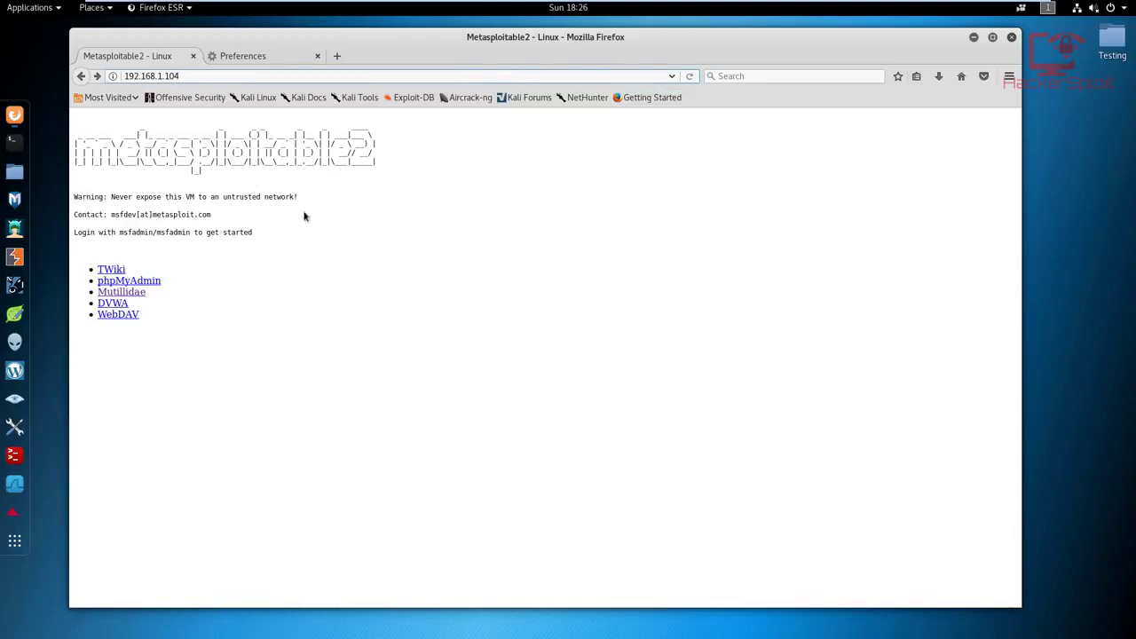
click(122, 292)
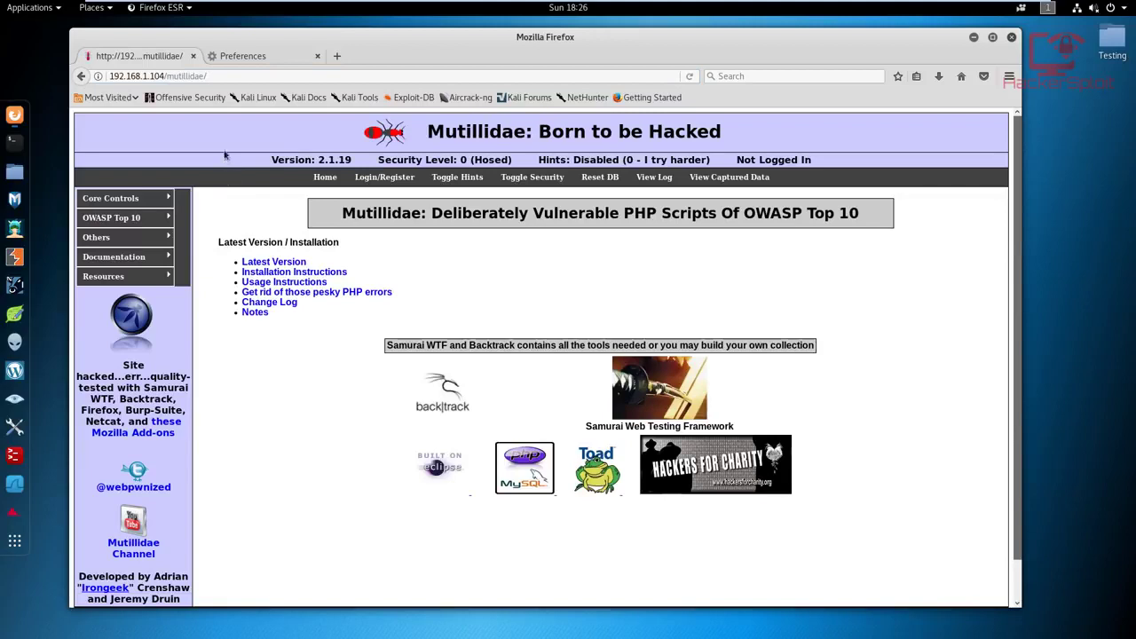
Step: Enable Firefox's manual proxy configuration with 127.0.0.1 port 8080 for all protocols, and return to the Mutillidae page
click(254, 56)
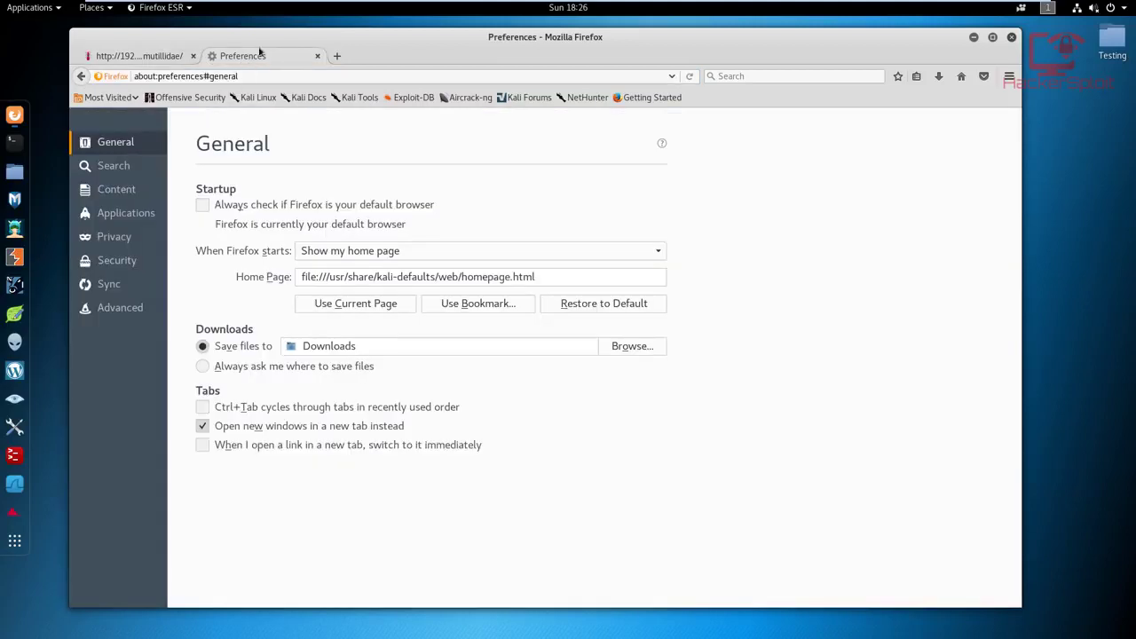
click(317, 56)
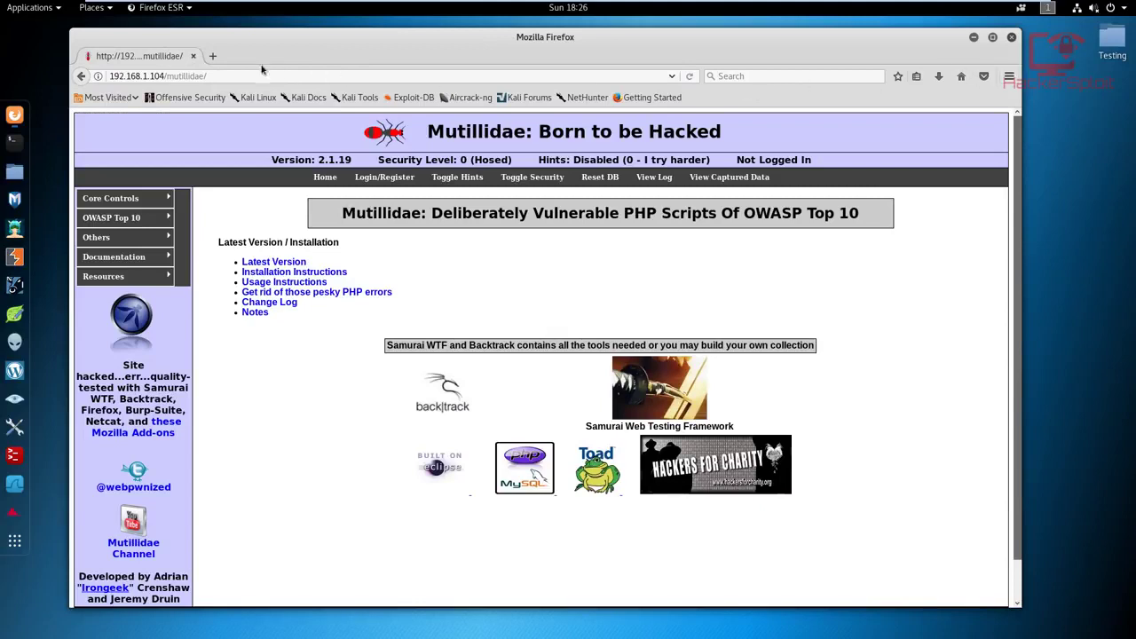
click(222, 56)
click(1009, 77)
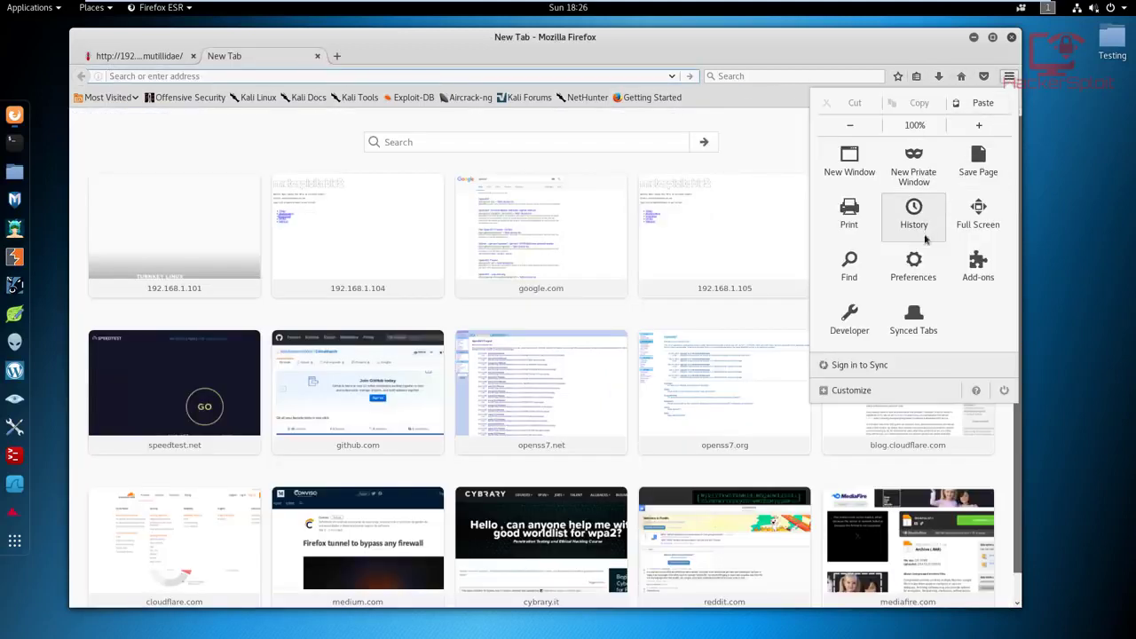
click(914, 262)
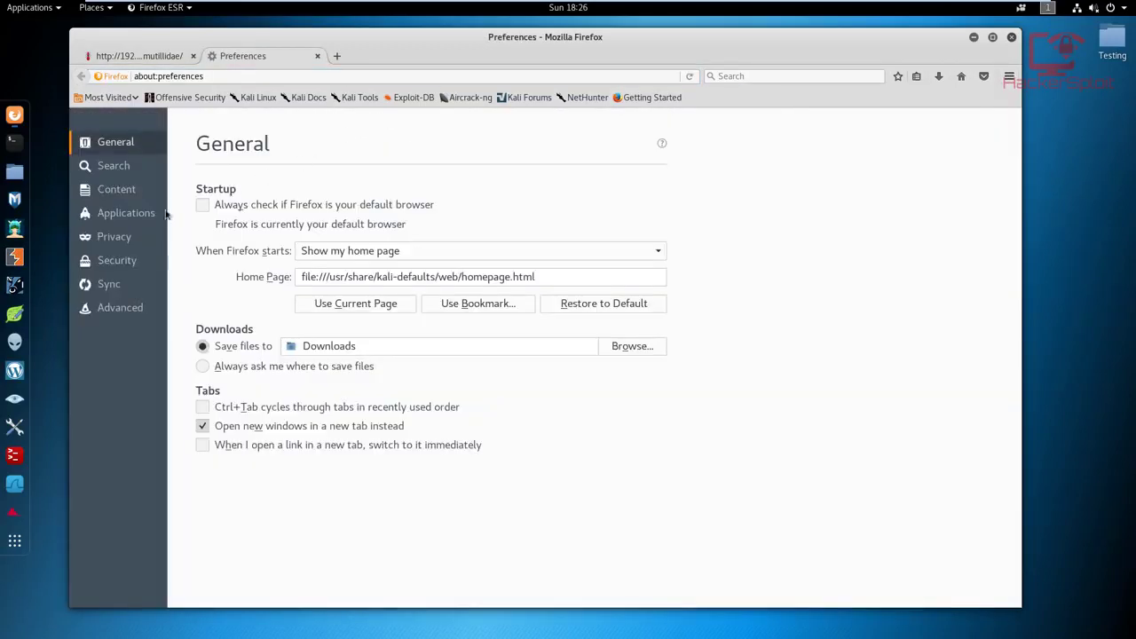
click(135, 307)
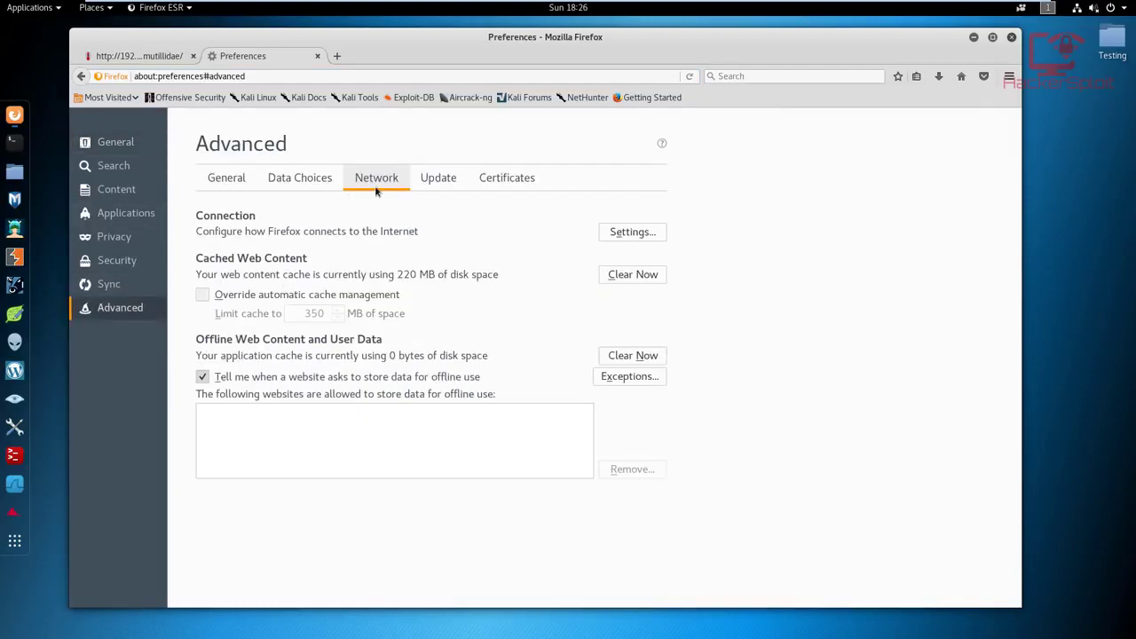
click(625, 232)
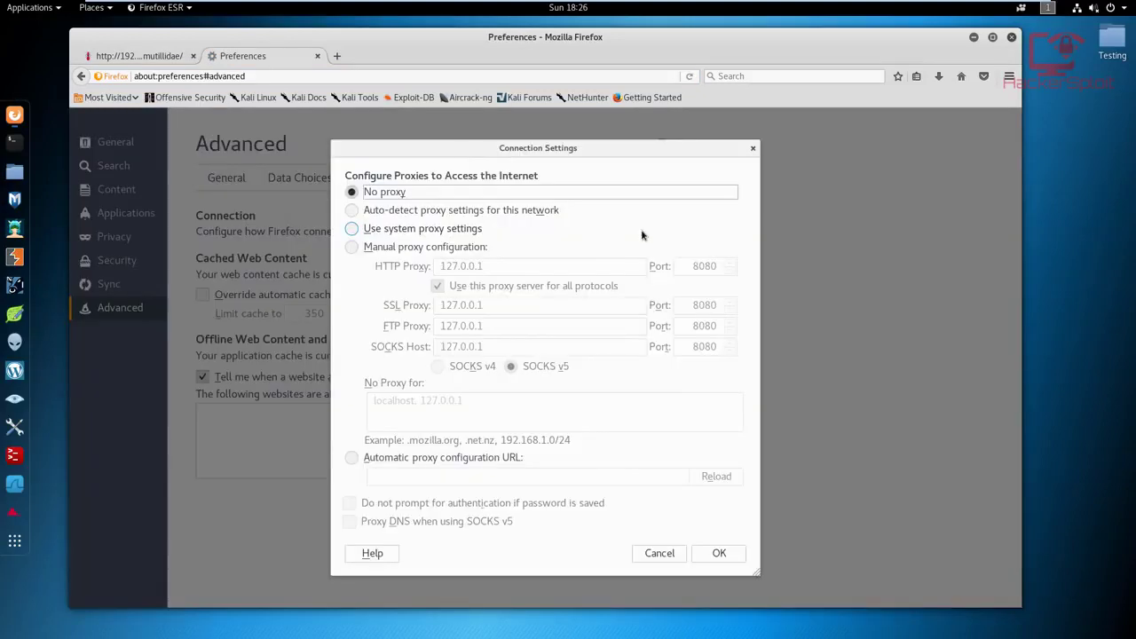
click(440, 253)
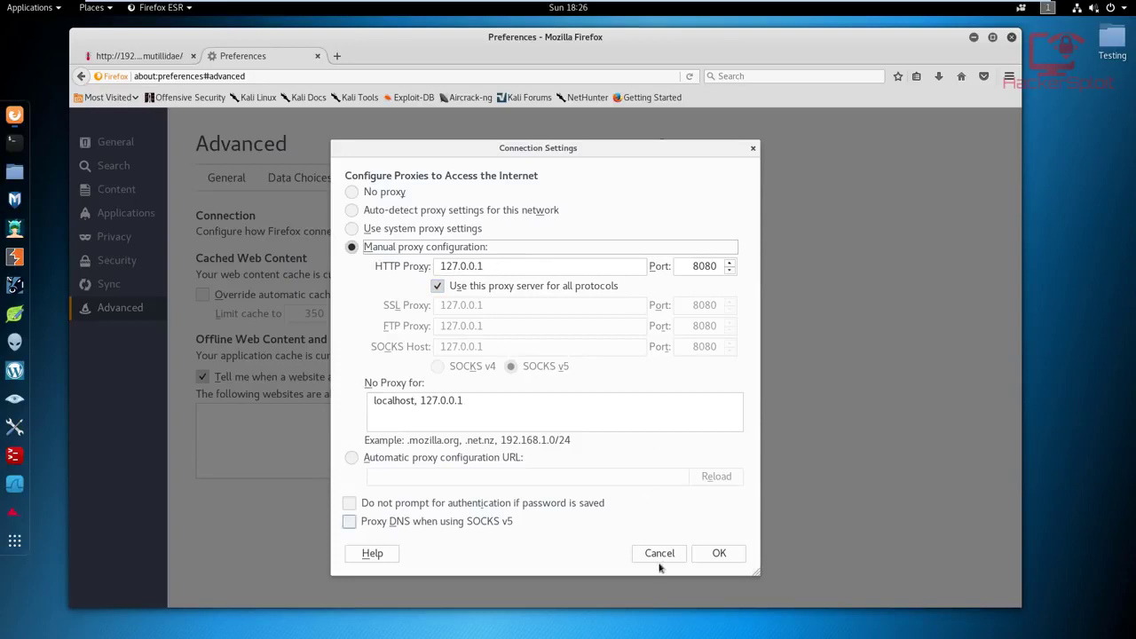
click(719, 553)
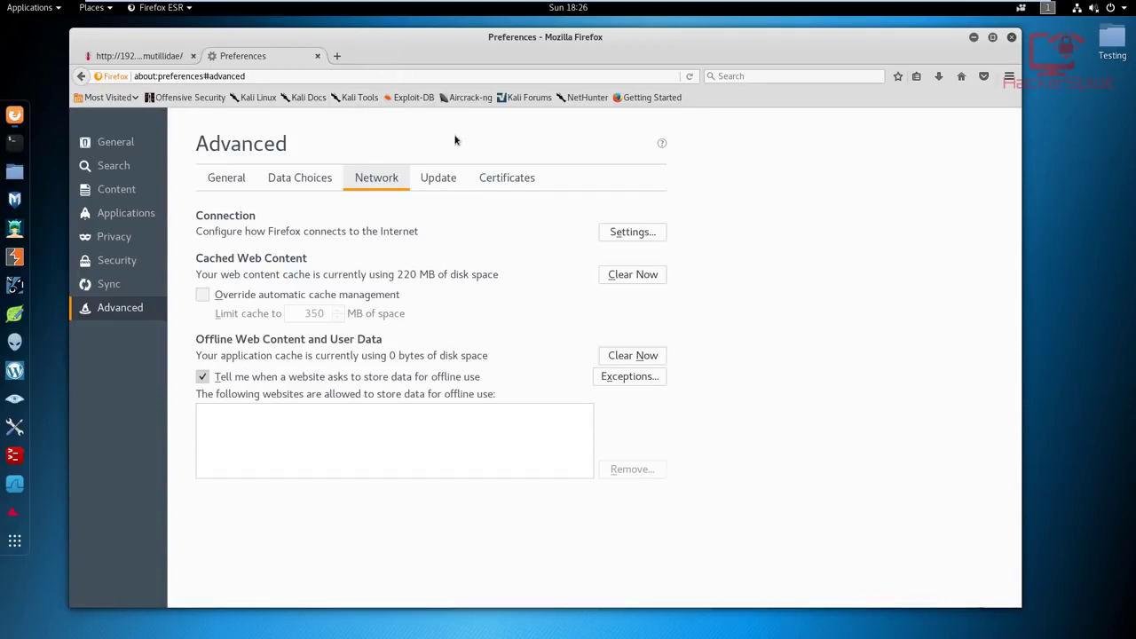
click(146, 56)
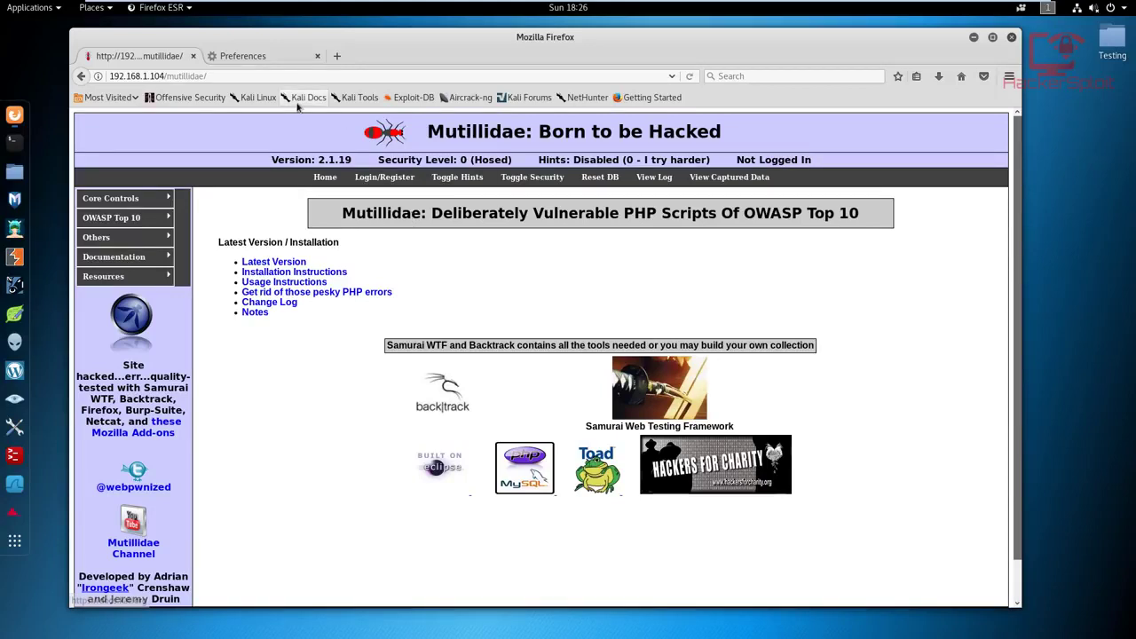
Step: Start Burp Suite with a temporary project using the Burp defaults
click(14, 256)
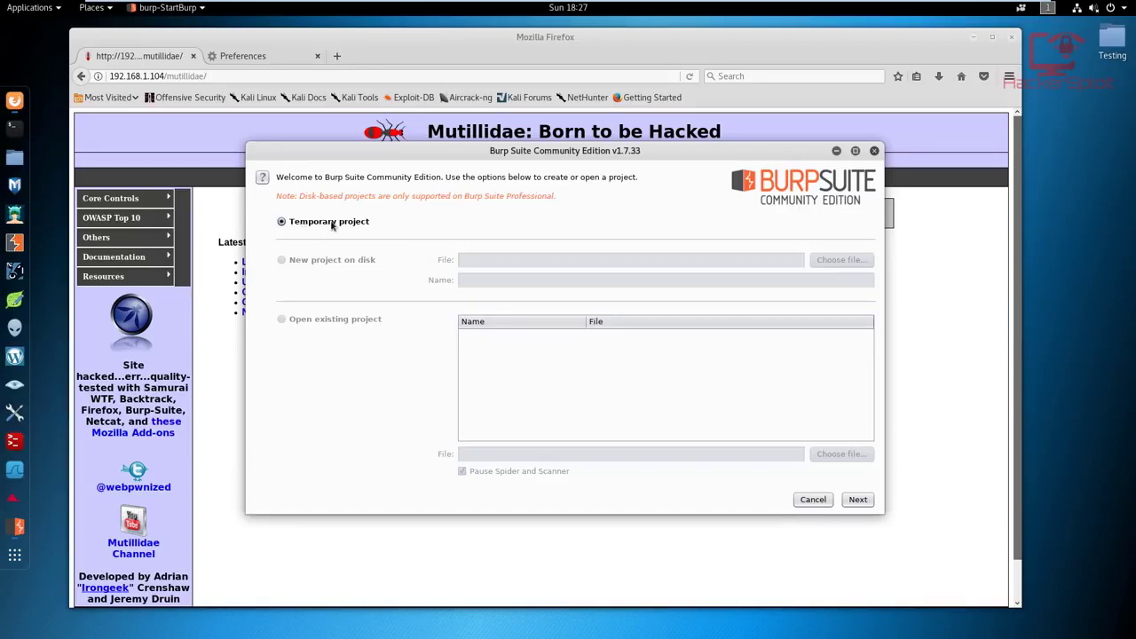
click(858, 500)
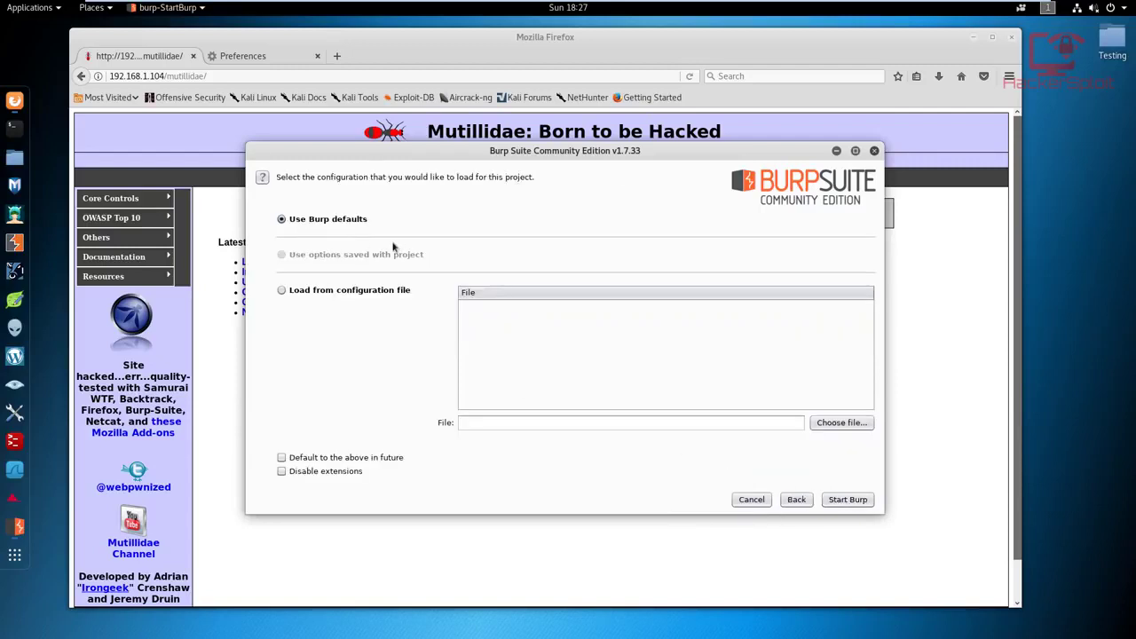
click(849, 499)
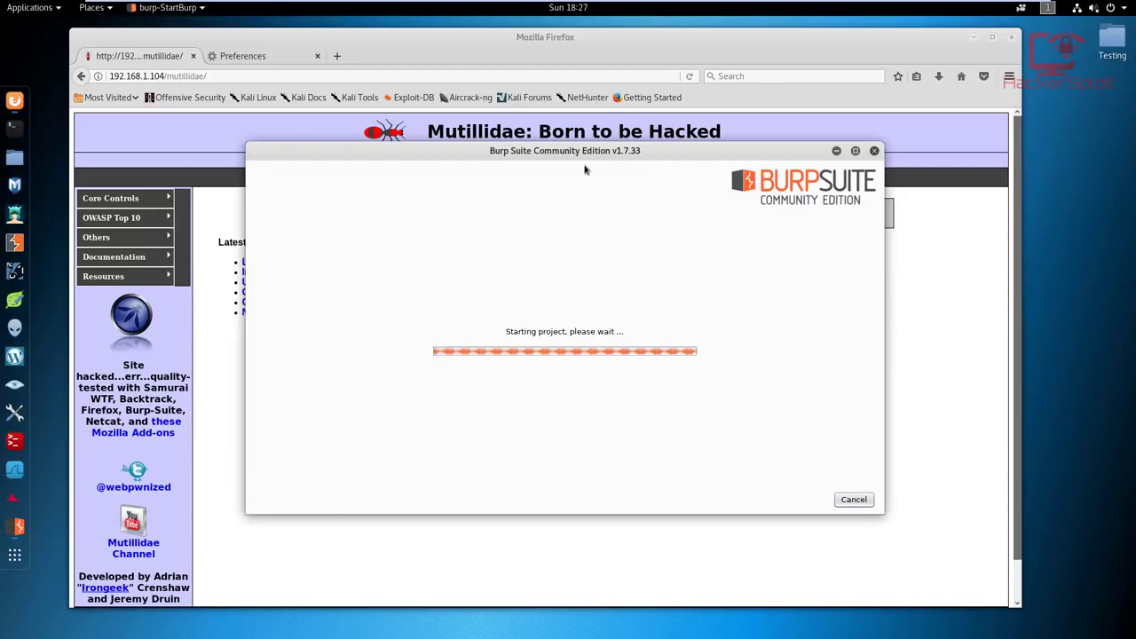
drag(736, 149, 733, 119)
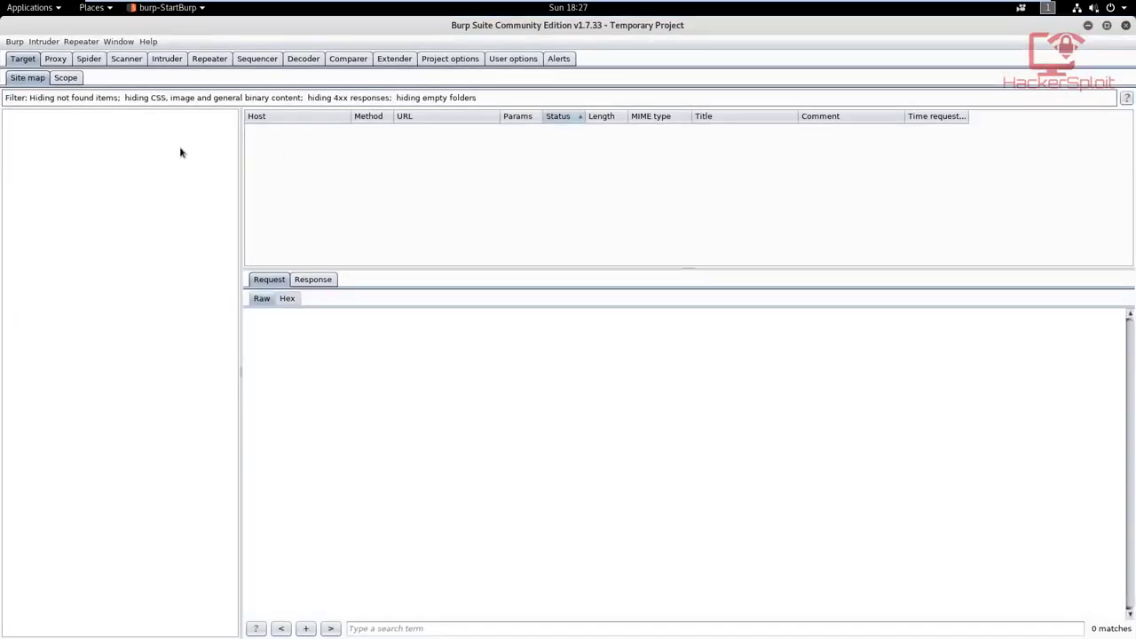
Step: Turn off proxy interception and return to the target site map
click(55, 59)
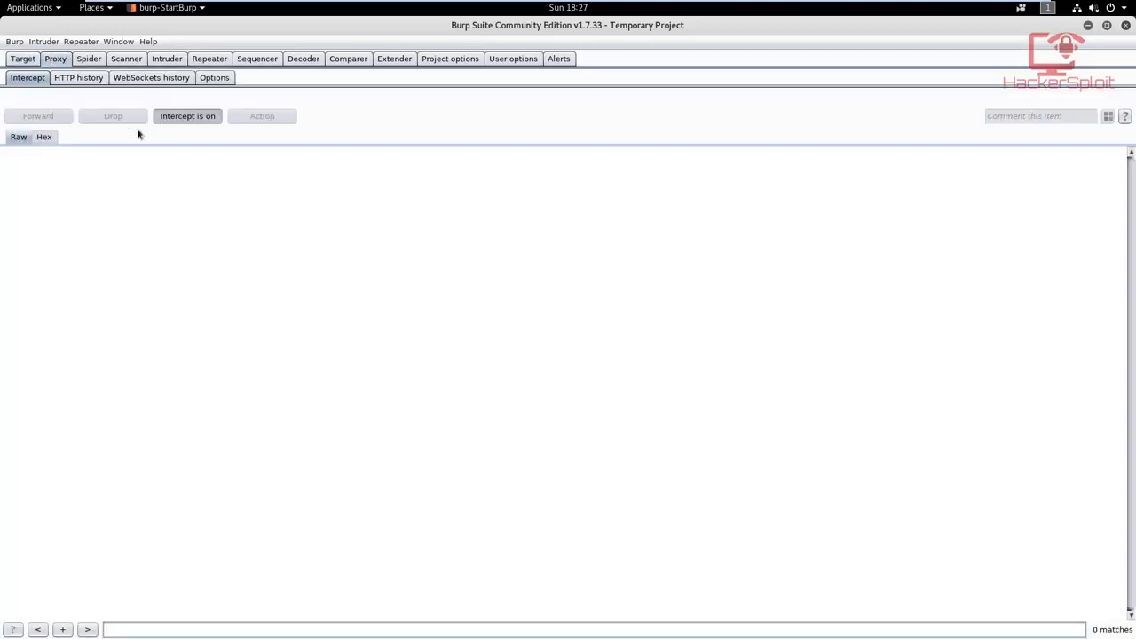
click(184, 123)
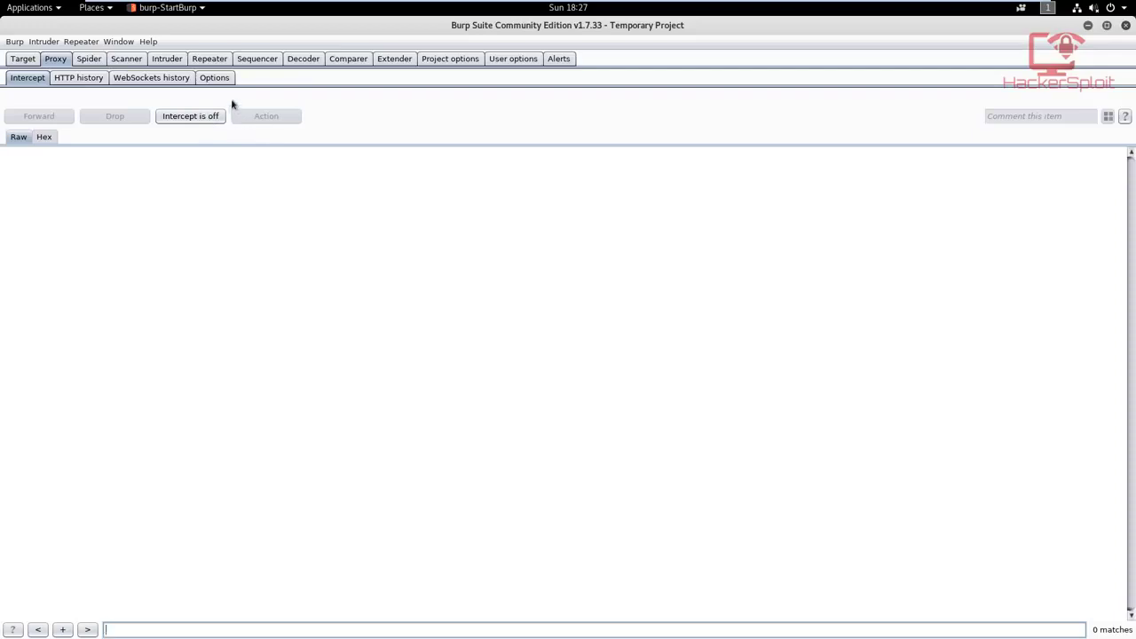
click(26, 62)
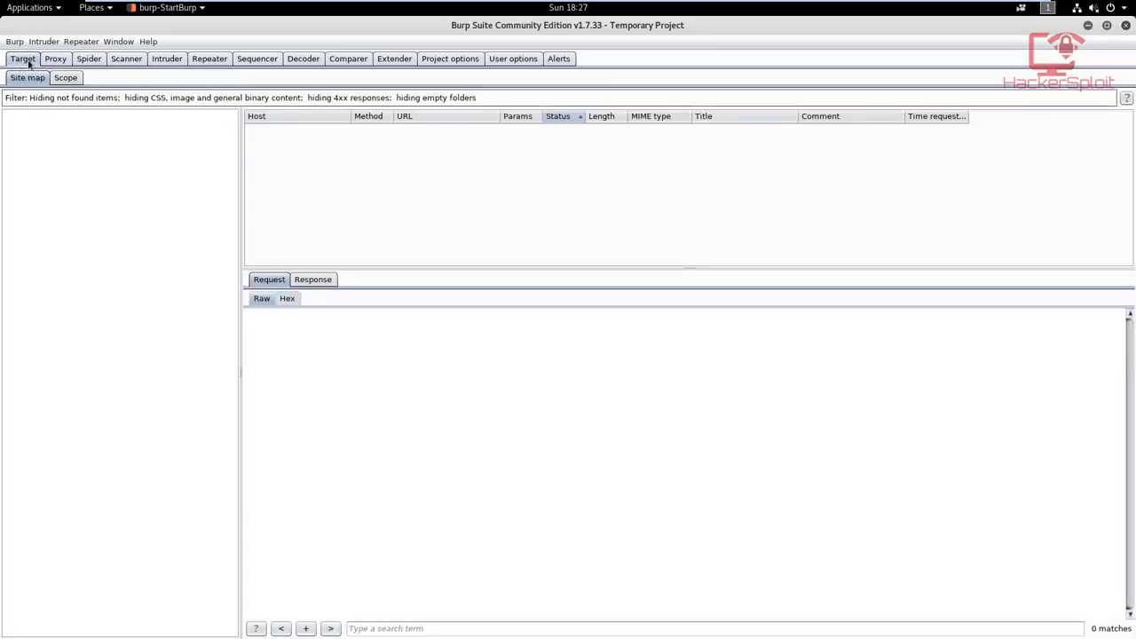
Step: Switch to Firefox, reload the Mutillidae page through the proxy, and minimize the browser
click(1088, 26)
click(15, 102)
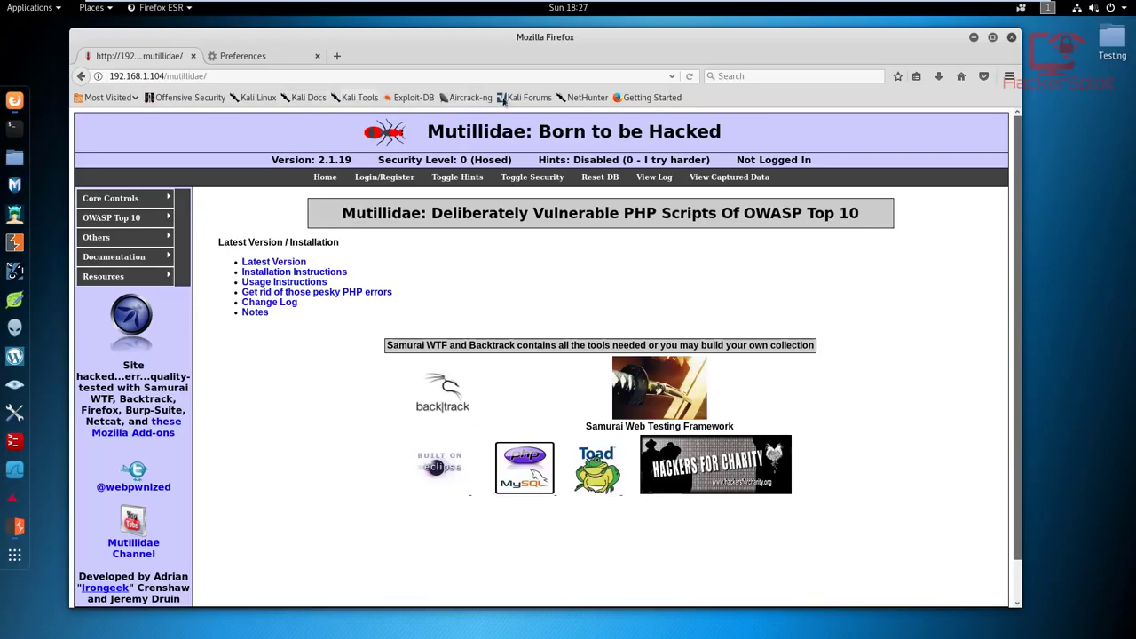
click(689, 76)
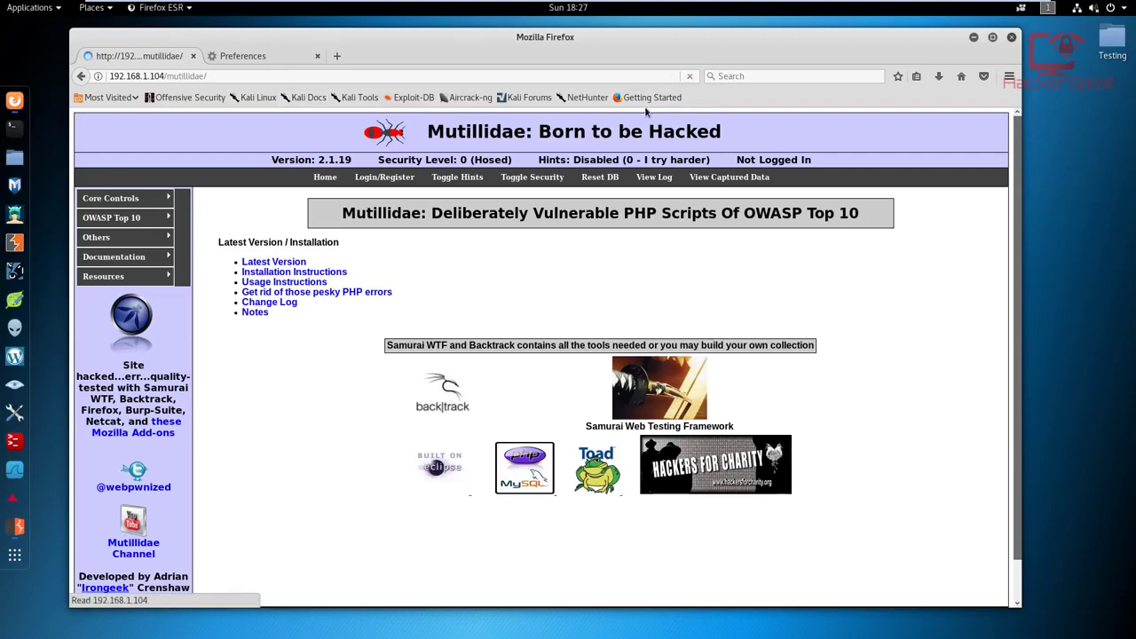
click(974, 37)
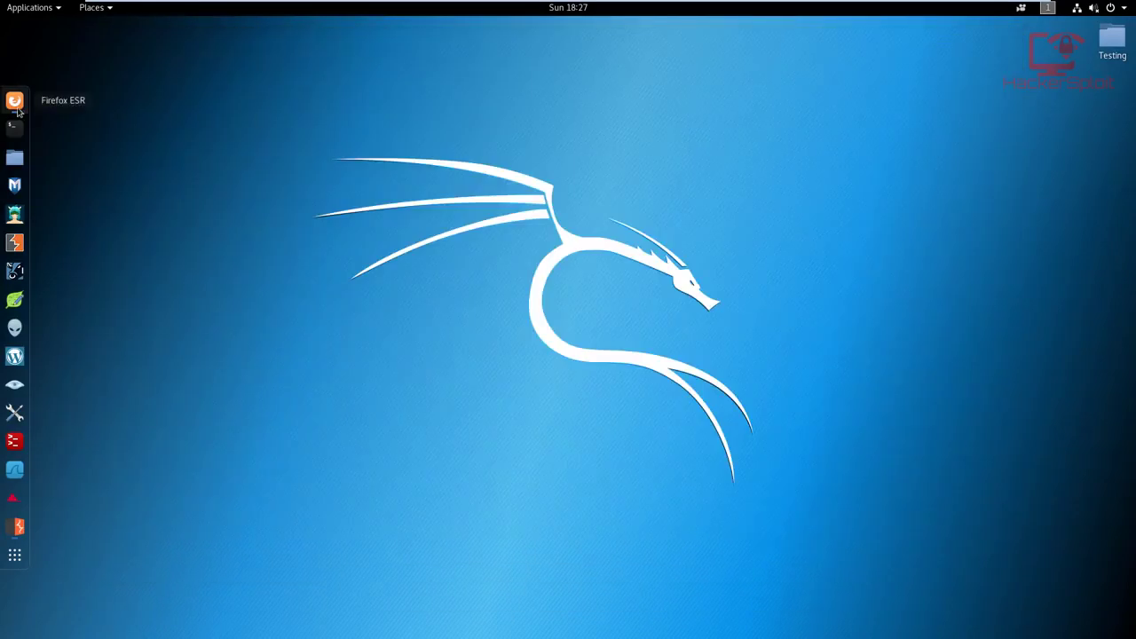
click(15, 102)
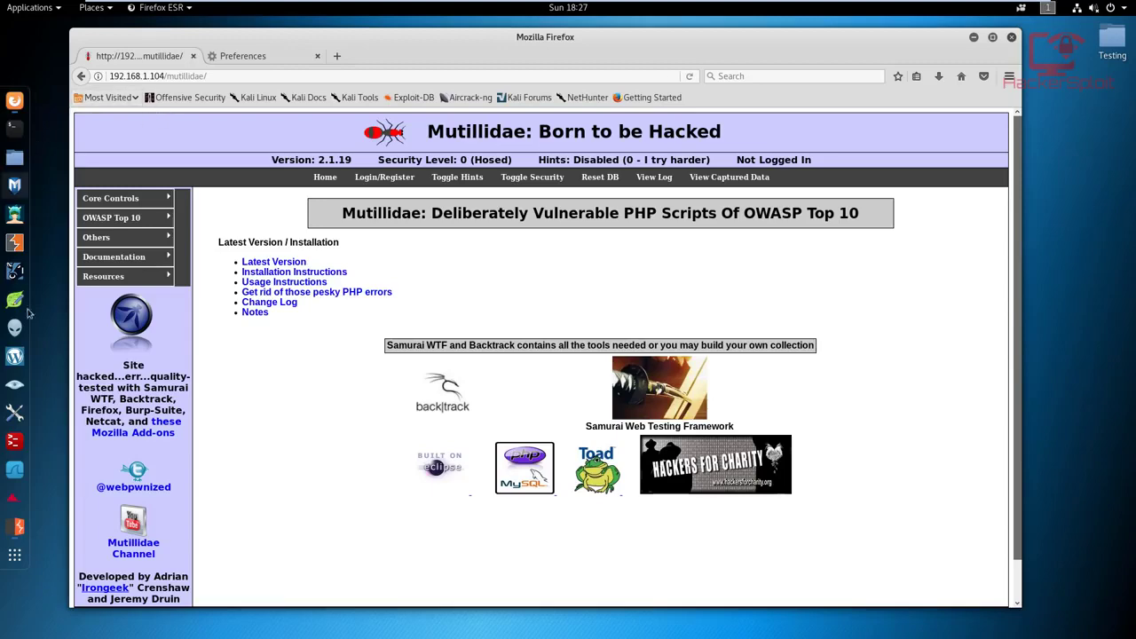
click(974, 37)
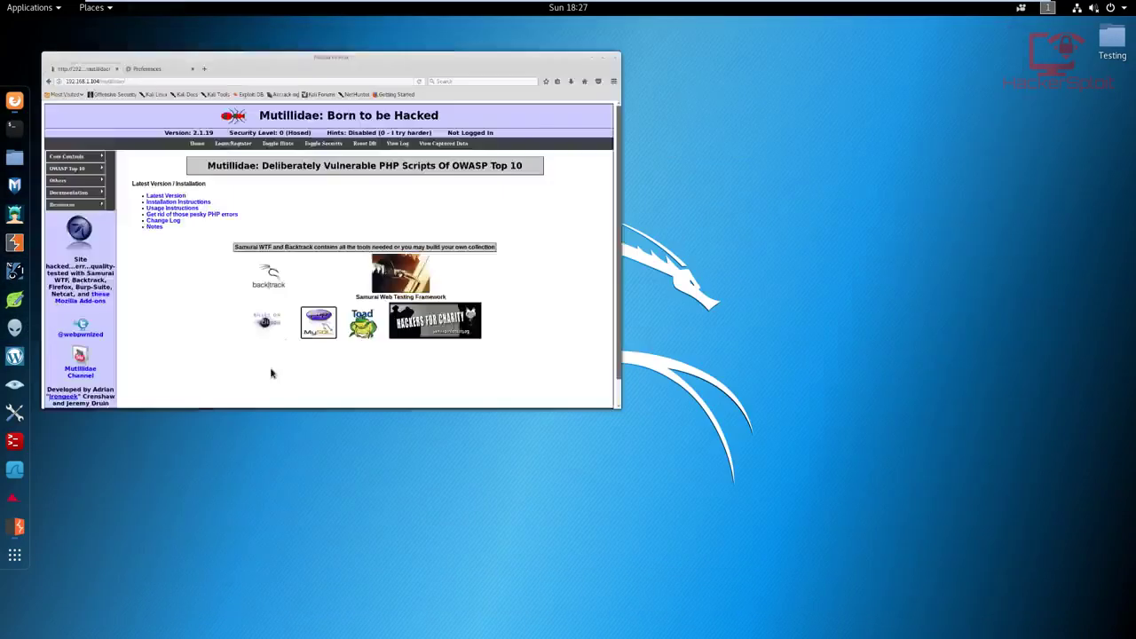
click(16, 528)
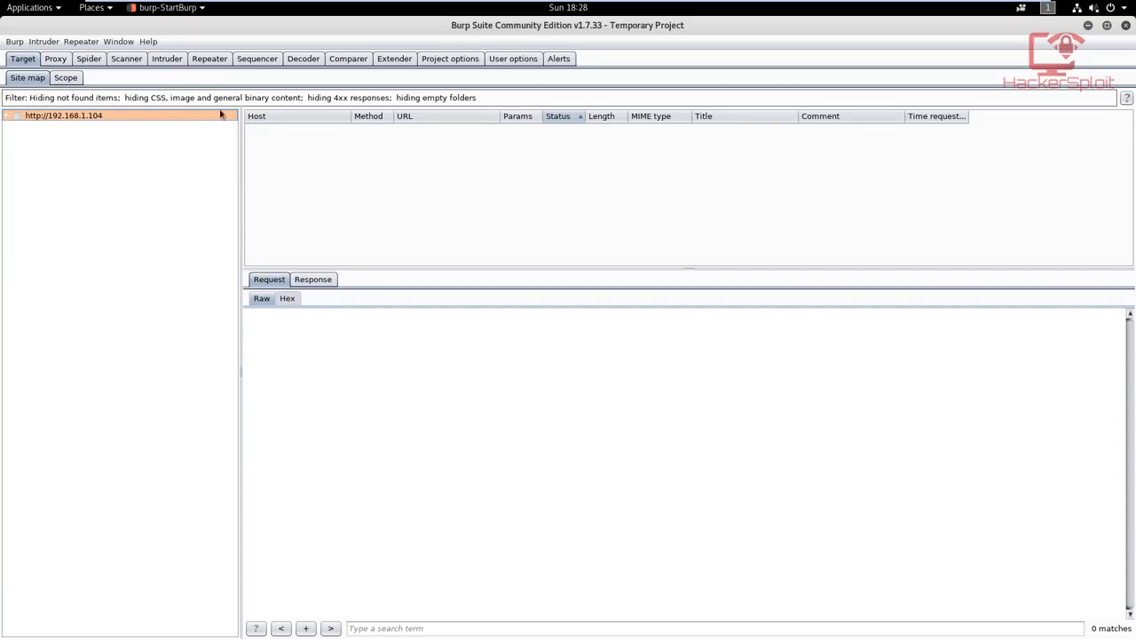
click(24, 78)
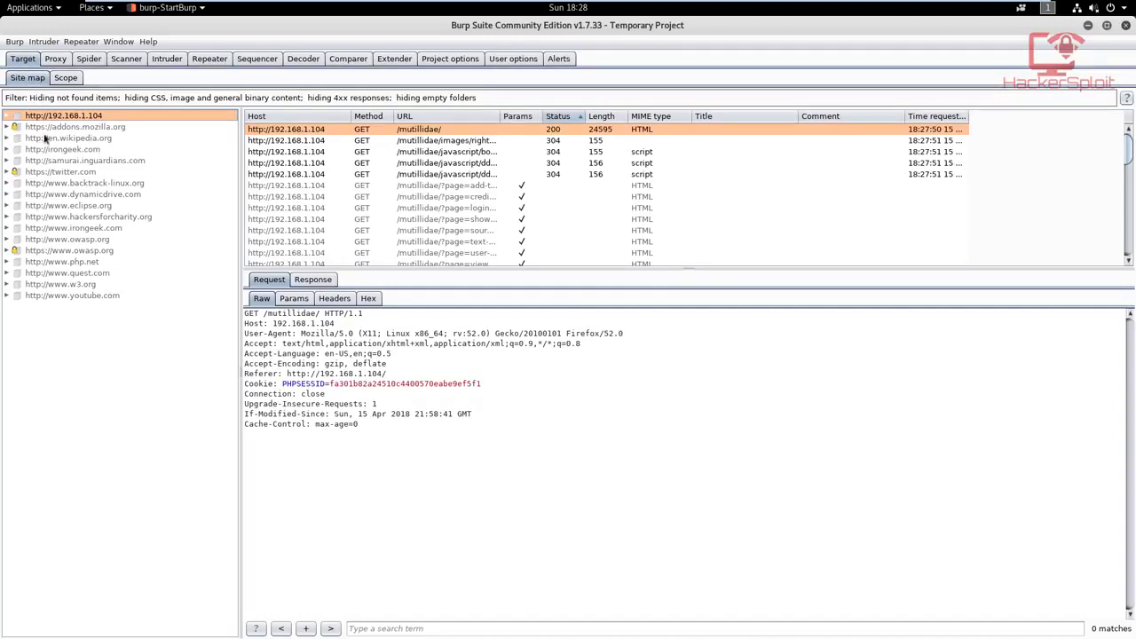
click(8, 117)
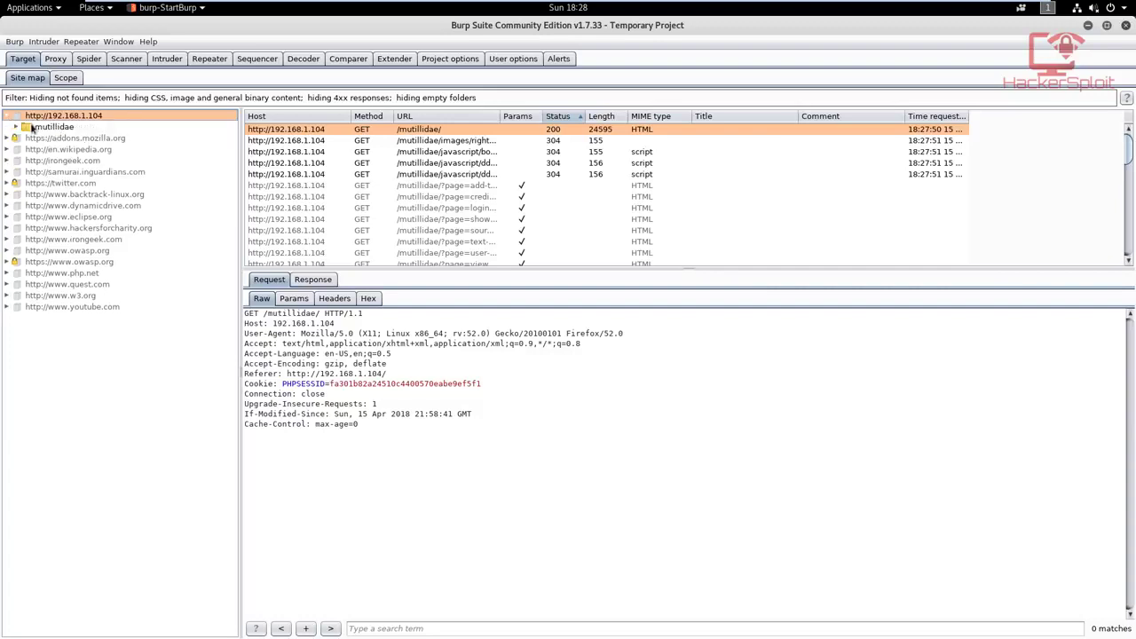
click(64, 127)
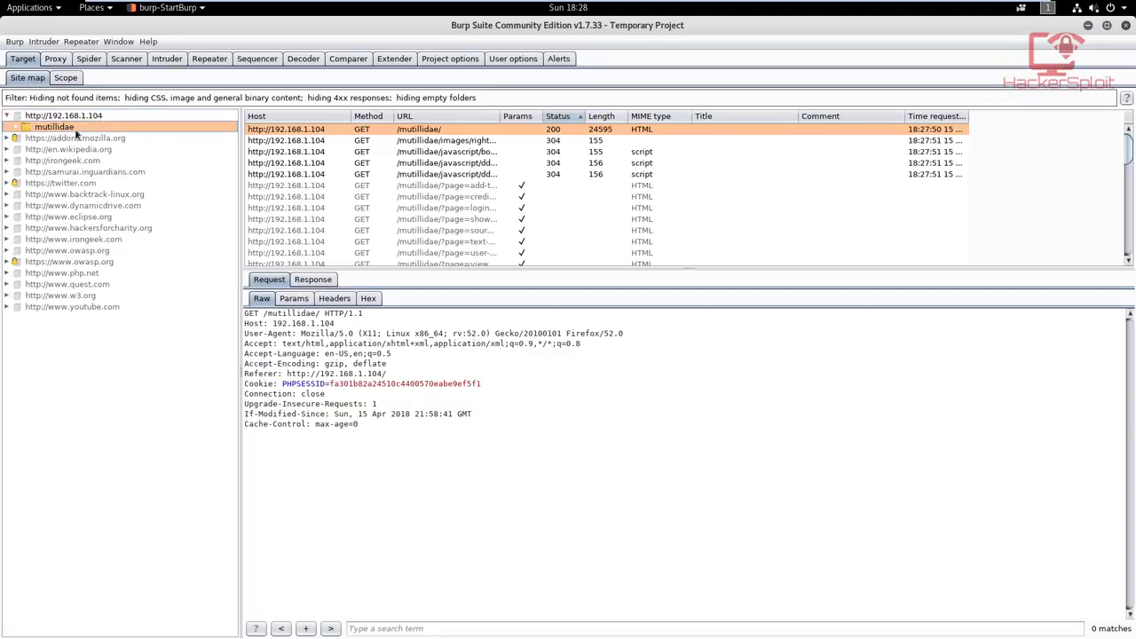
click(56, 121)
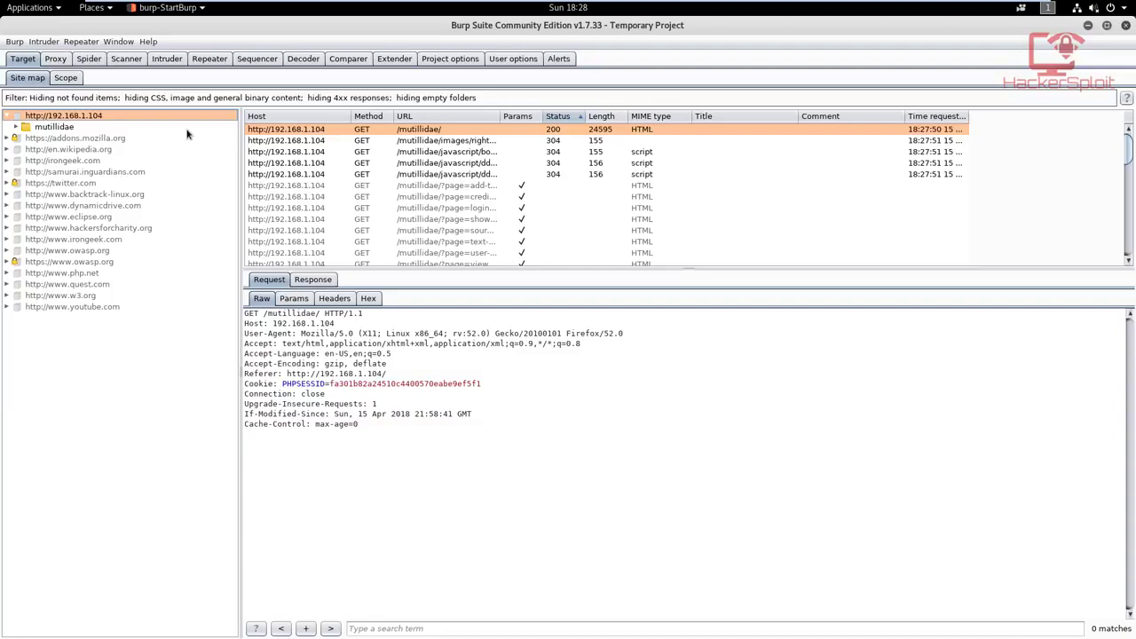
click(67, 128)
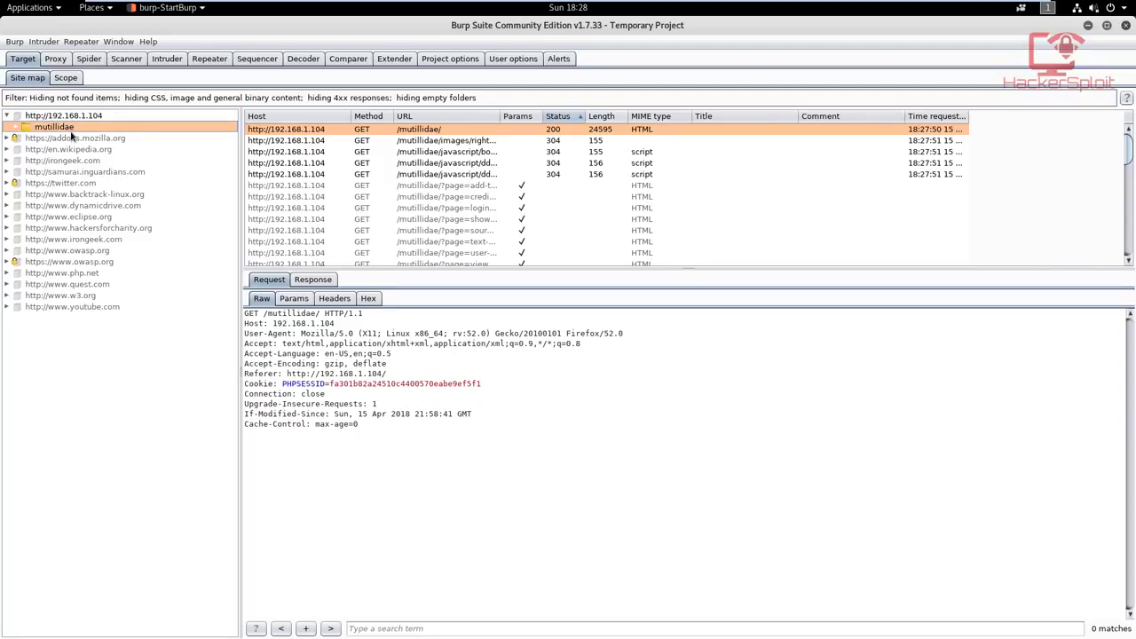
Step: Add the mutillidae folder to the target scope and stop the proxy from logging out-of-scope items
right_click(71, 131)
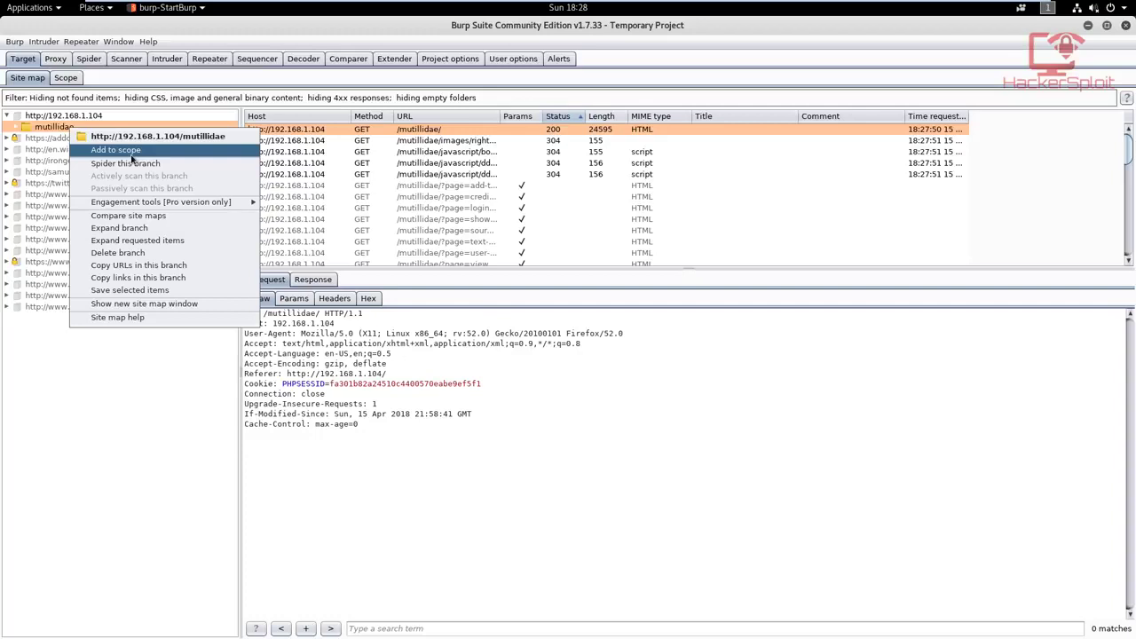
click(84, 432)
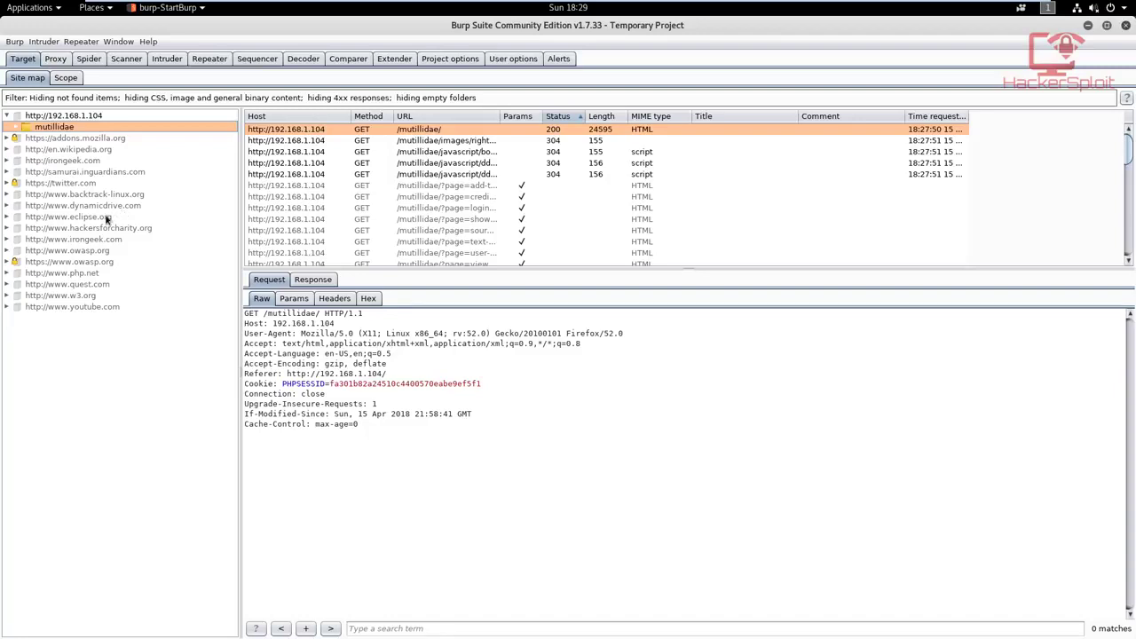
right_click(62, 128)
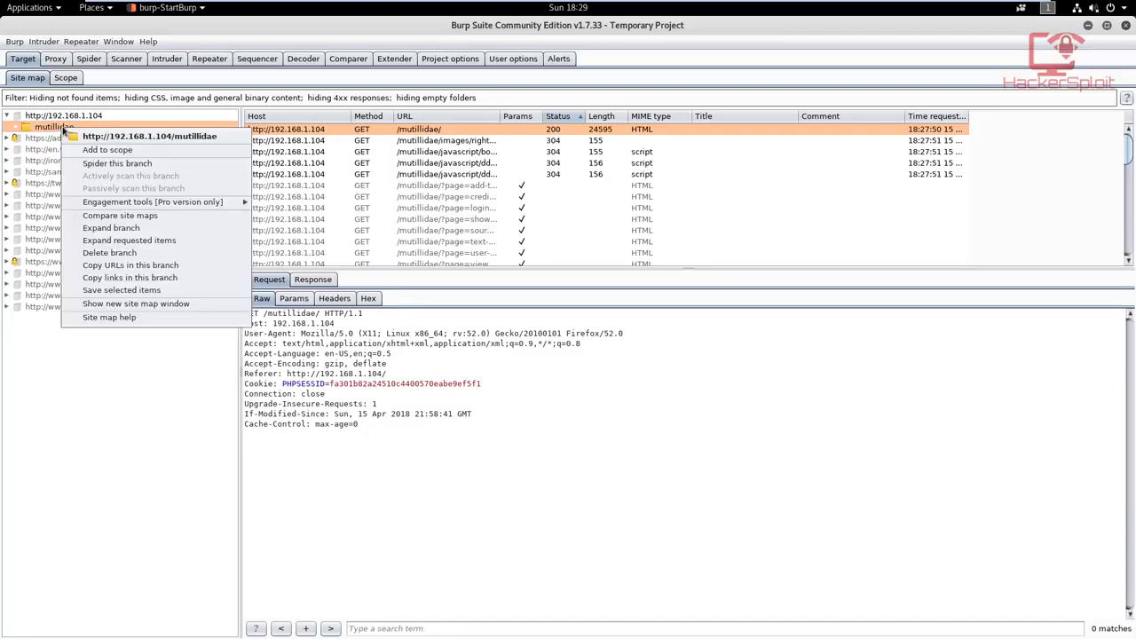
click(119, 150)
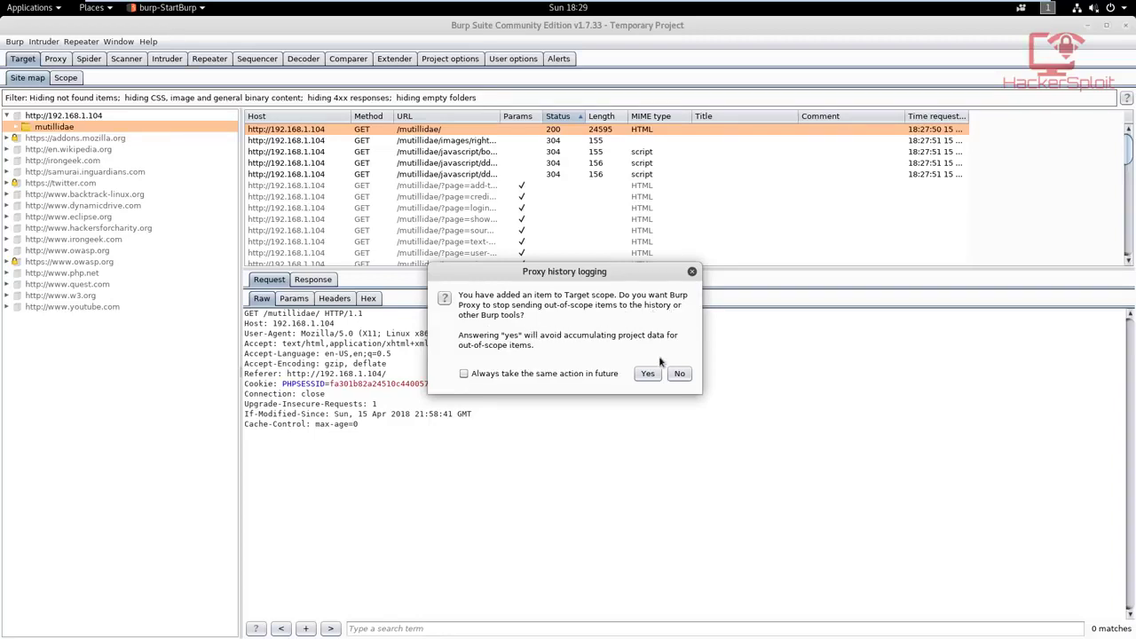
click(640, 376)
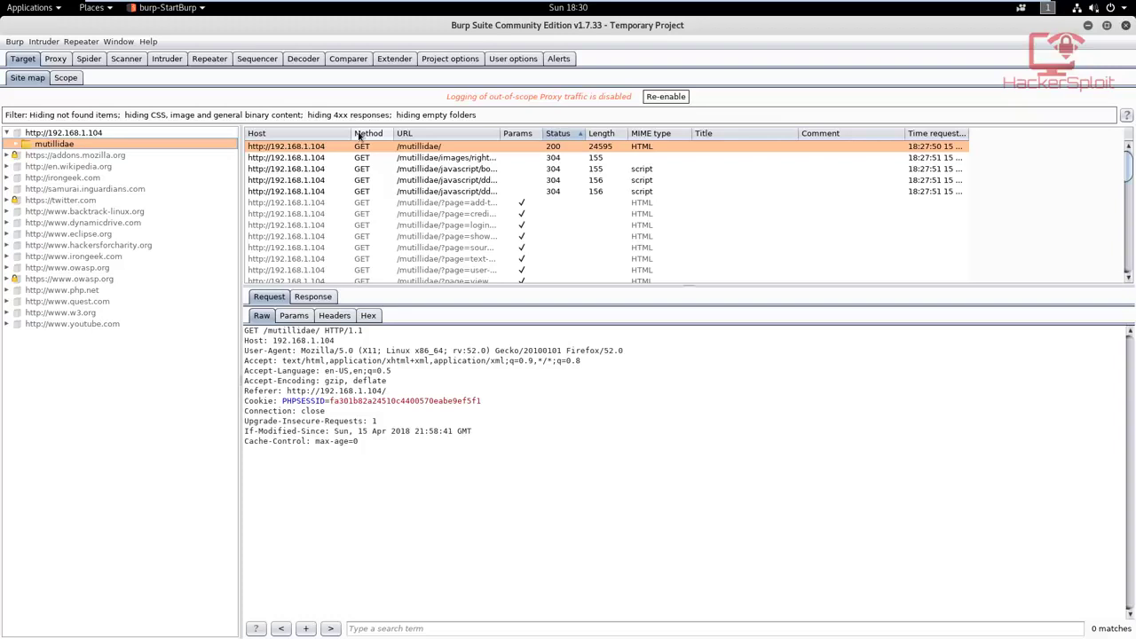
Step: Spider the mutillidae branch, ignoring the submission forms for user-info.php, login.php and register.php
right_click(67, 148)
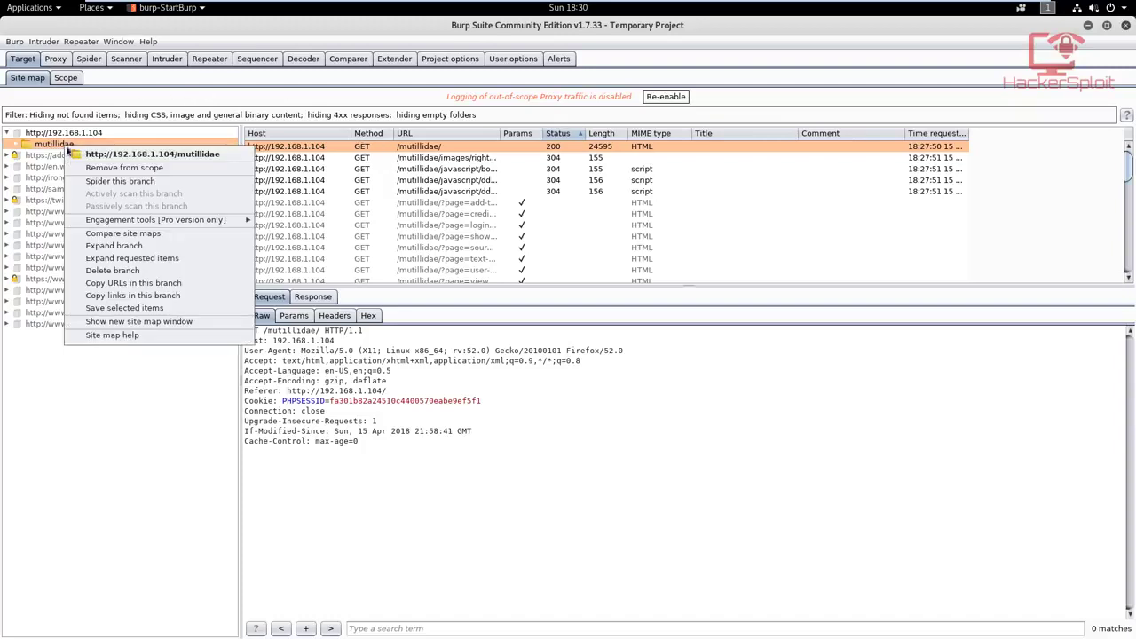
click(131, 182)
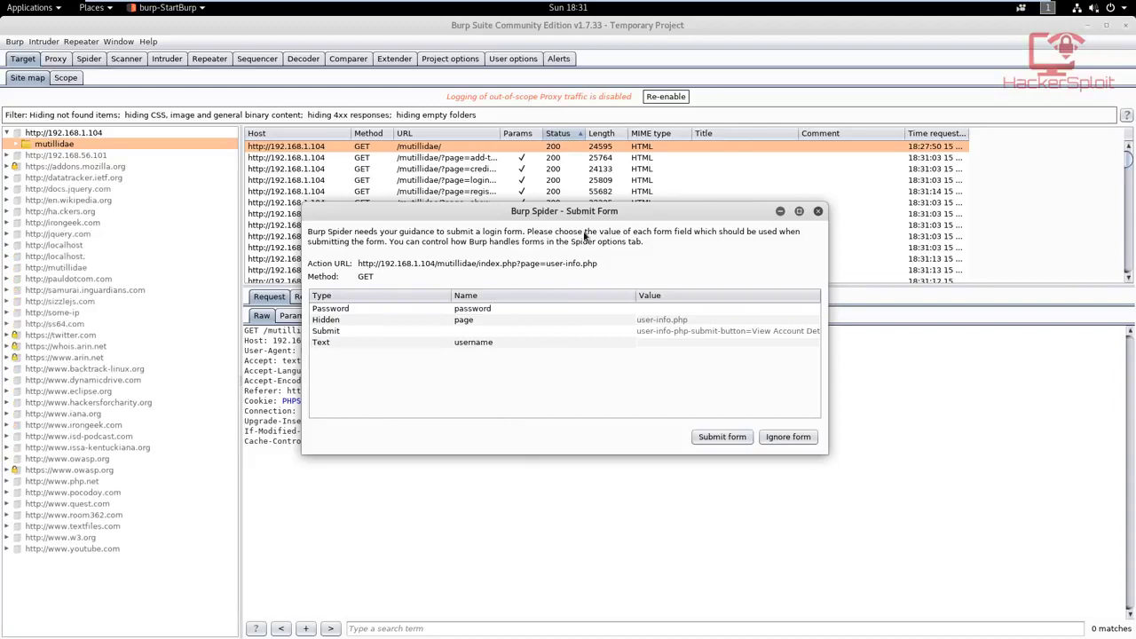
click(786, 438)
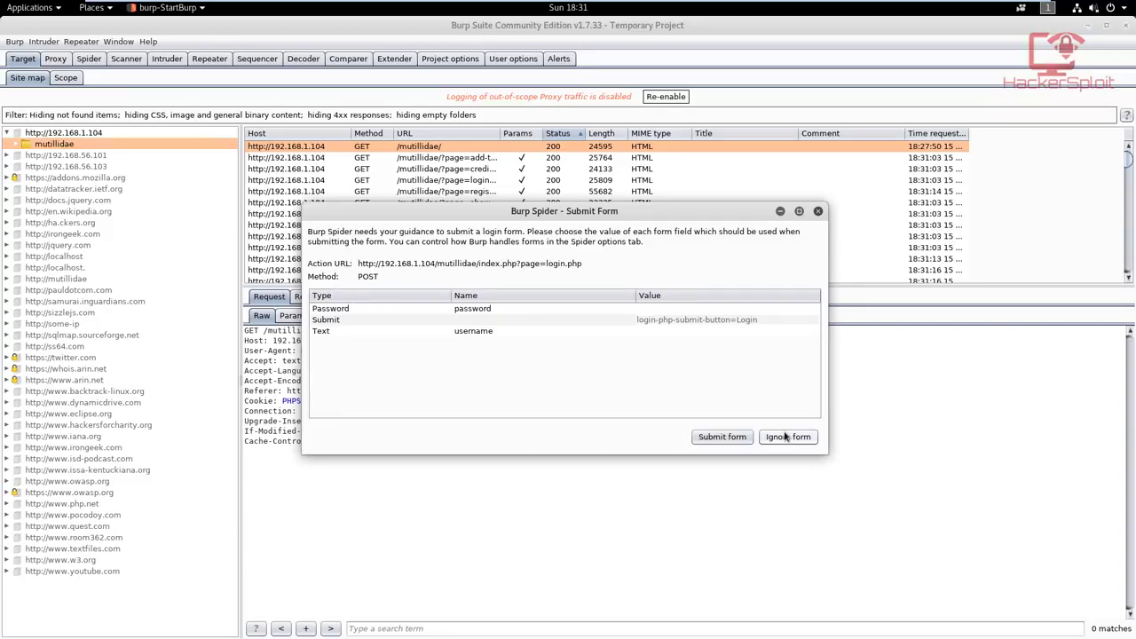
click(784, 437)
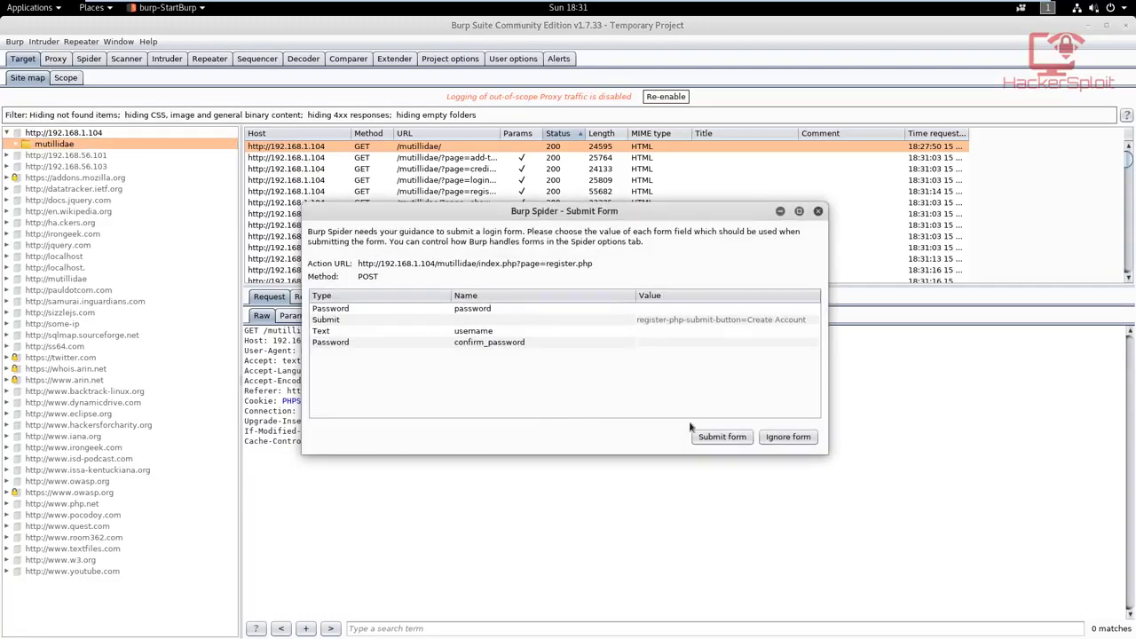
click(787, 436)
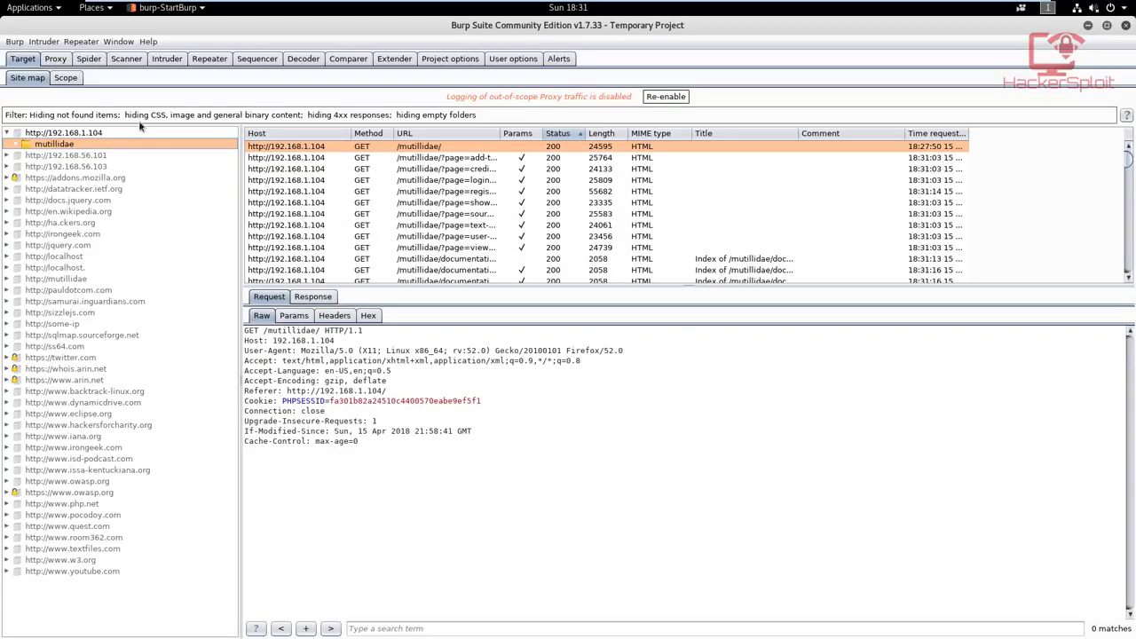
Step: Pause the running spider and return to the target site map
click(92, 60)
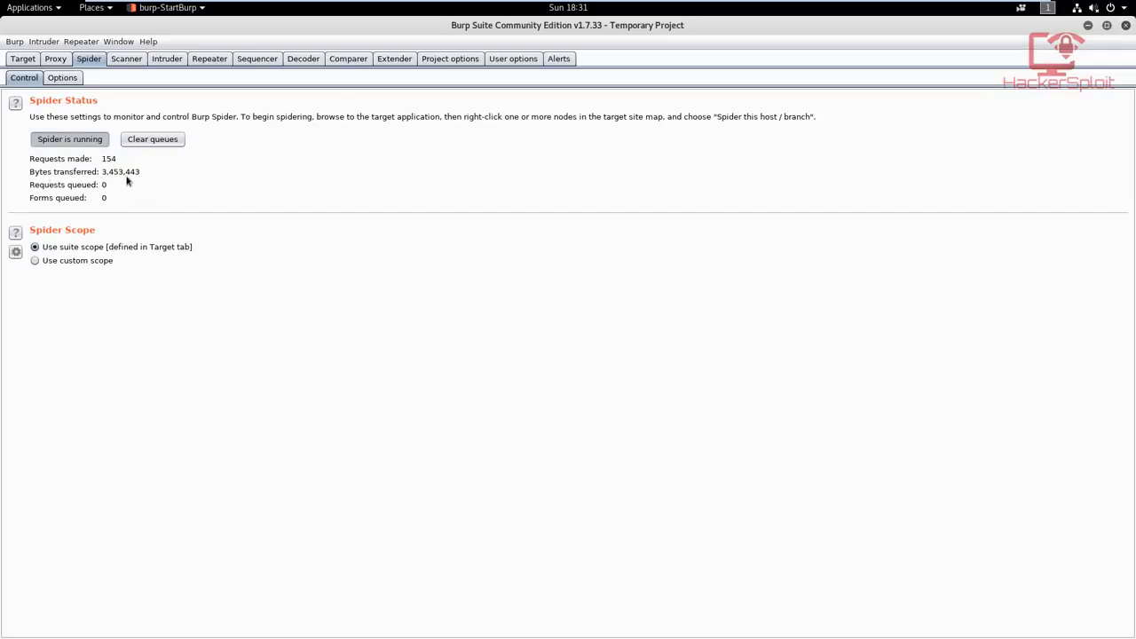
click(70, 142)
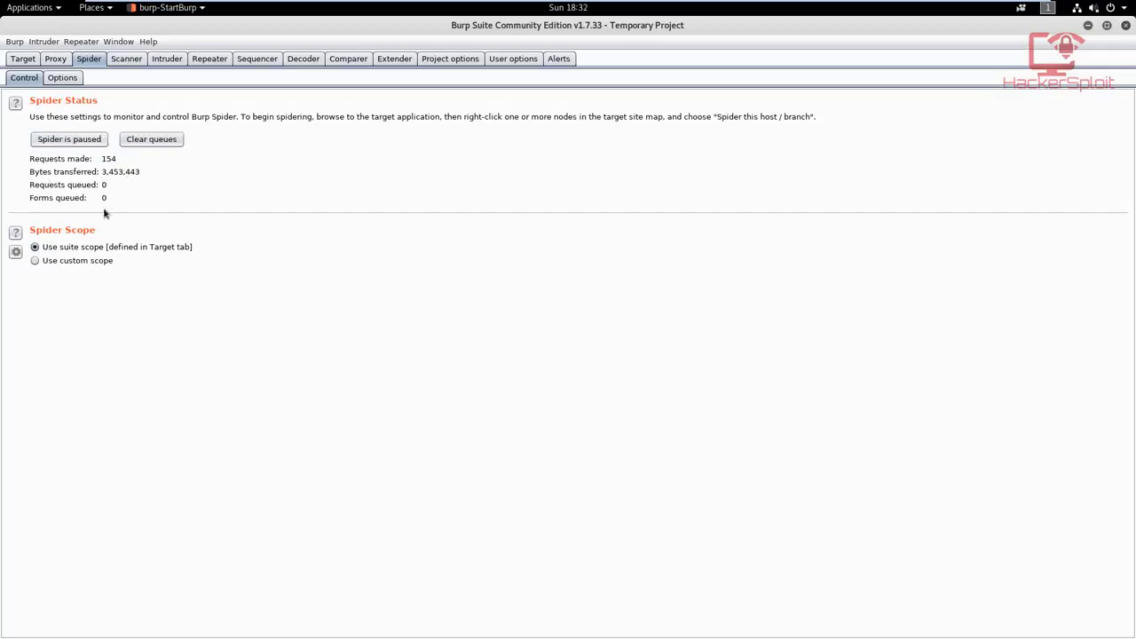
click(23, 58)
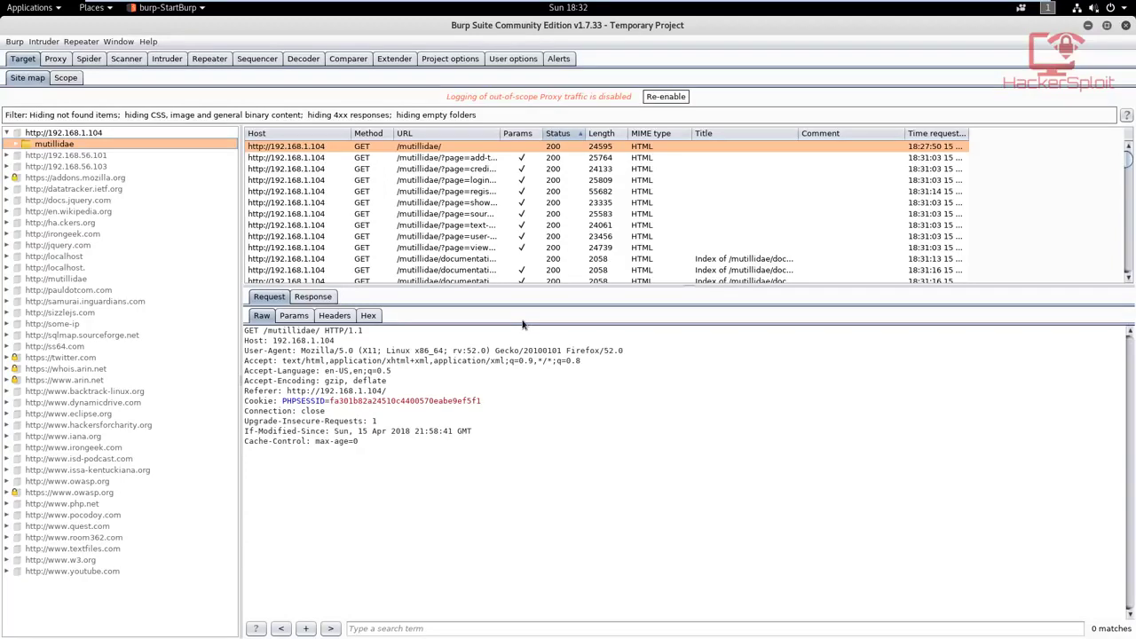
Step: Set the spider's application login to automatically submit credentials, with admin as the username
click(89, 59)
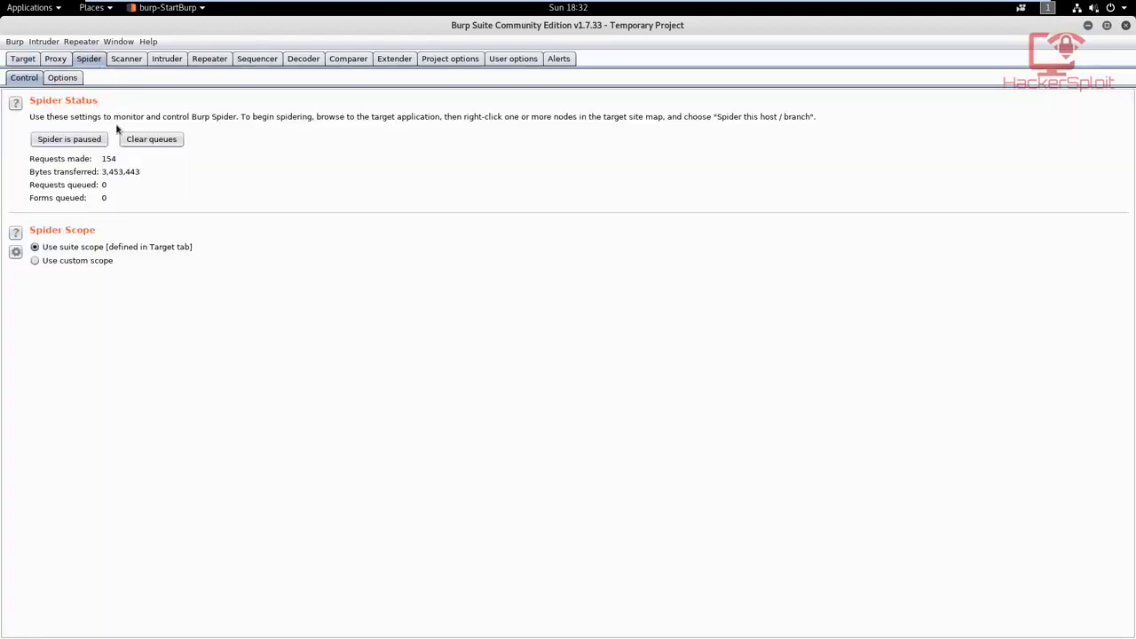
click(62, 78)
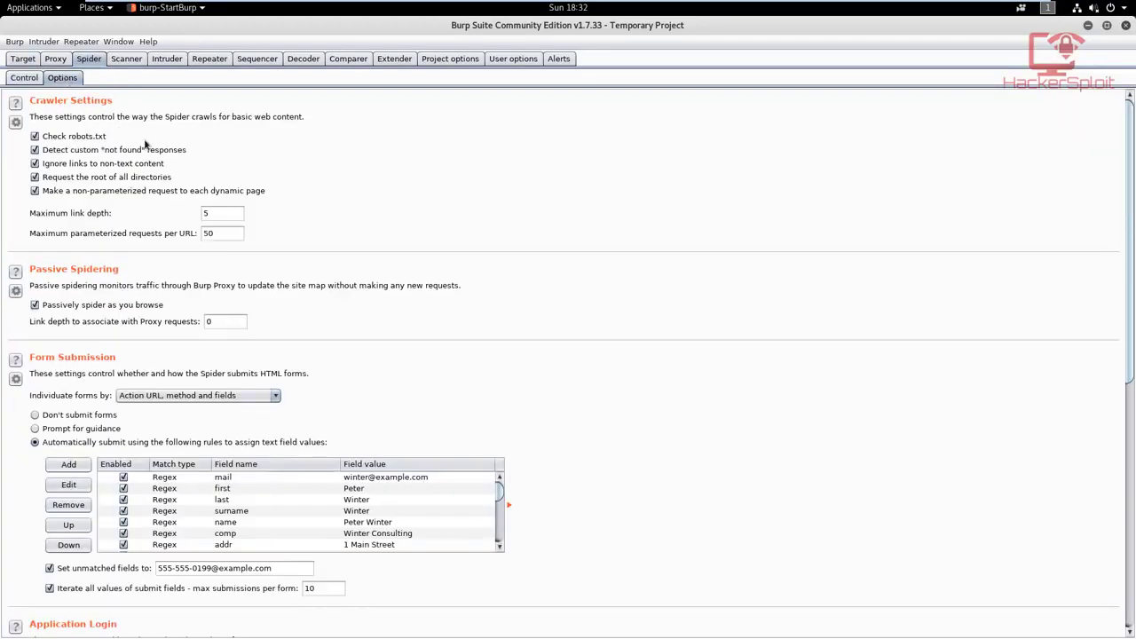
scroll(206, 271, down, 7)
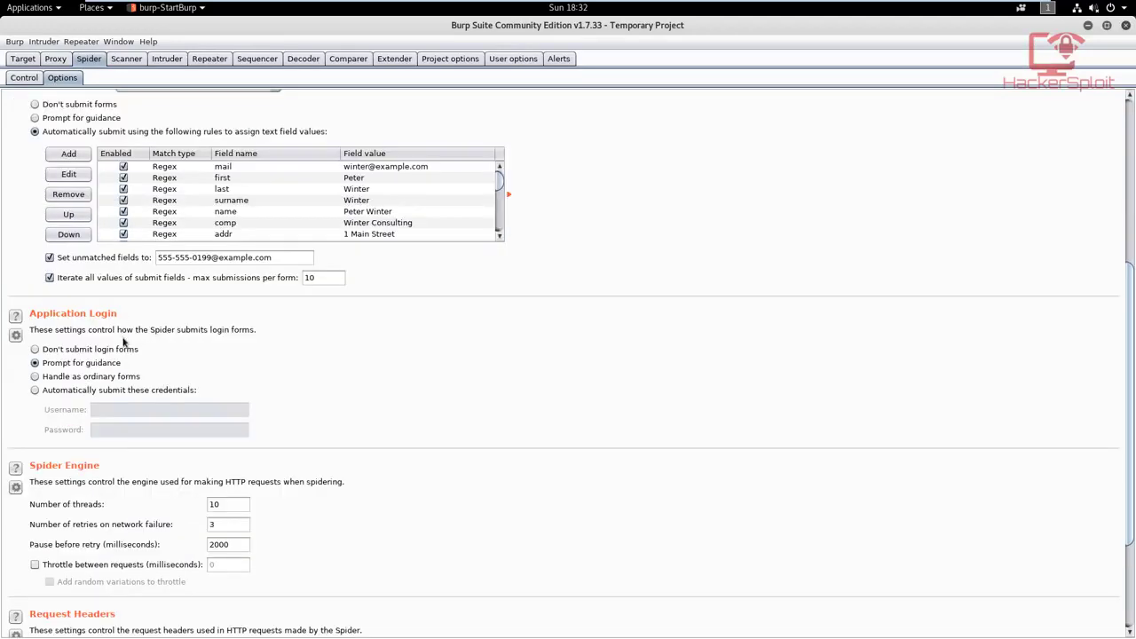
scroll(124, 337, up, 2)
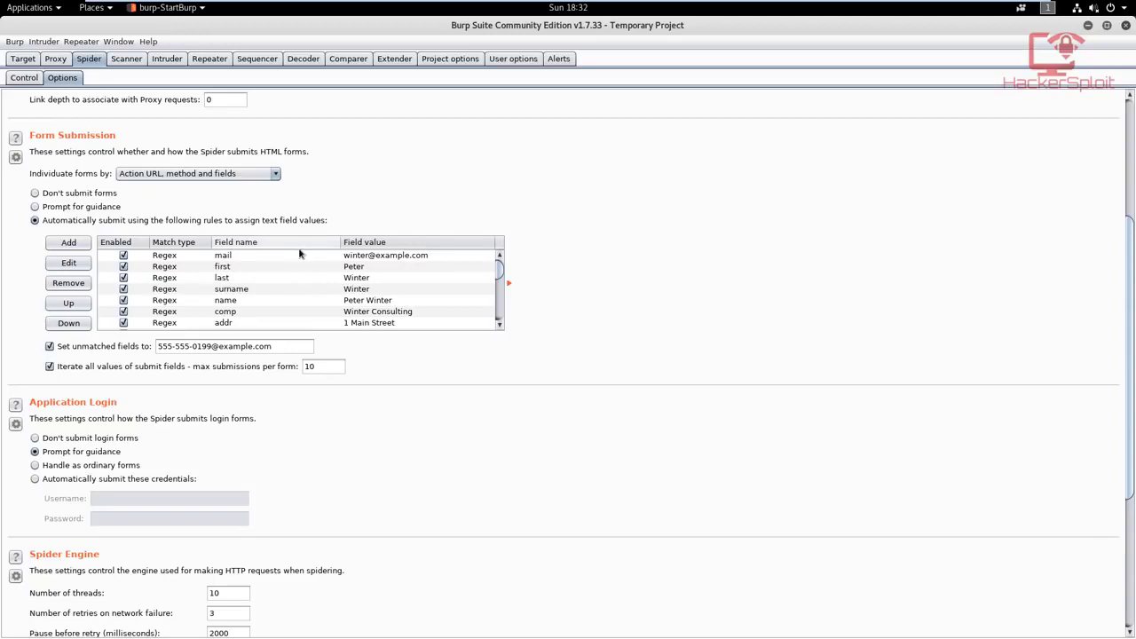
scroll(293, 266, down, 3)
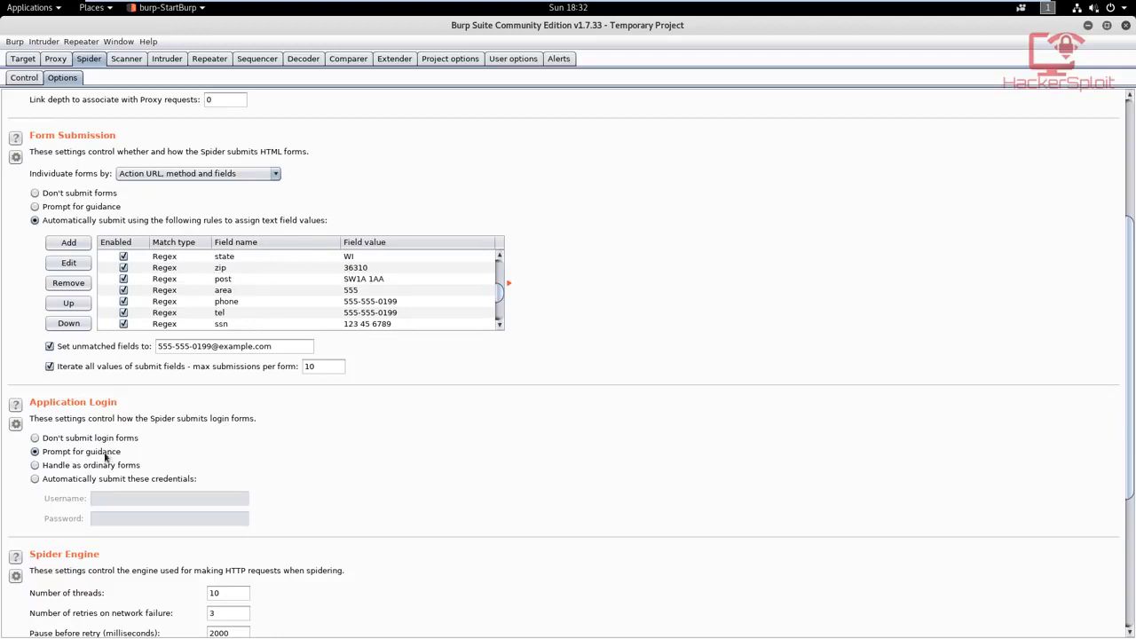
click(106, 480)
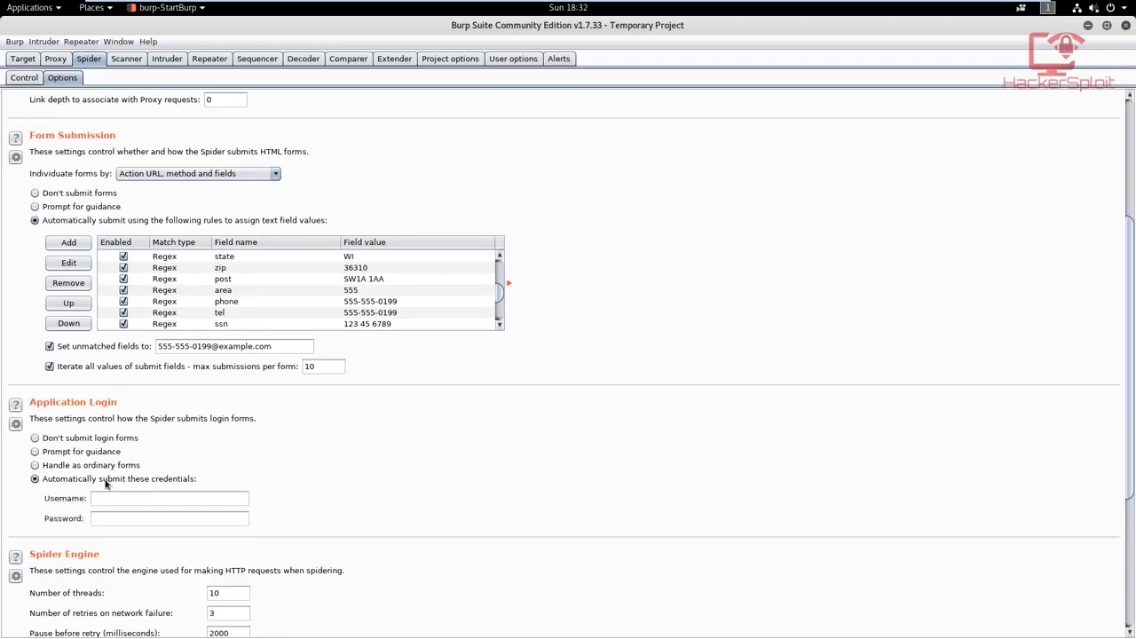
click(154, 500)
text(admin' or 1=1 --)
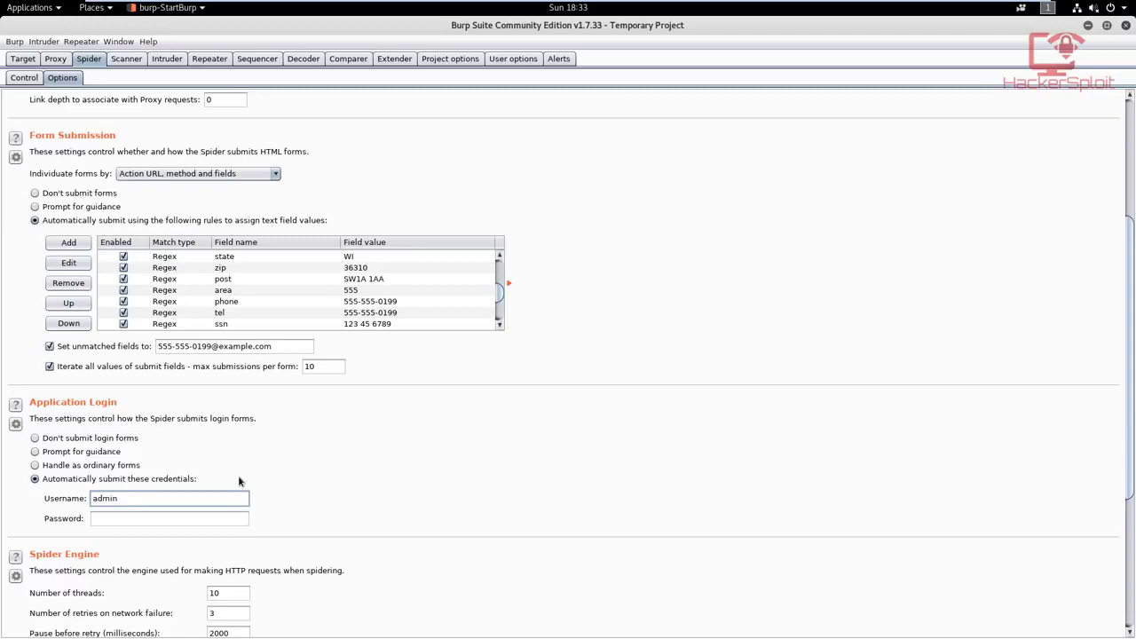
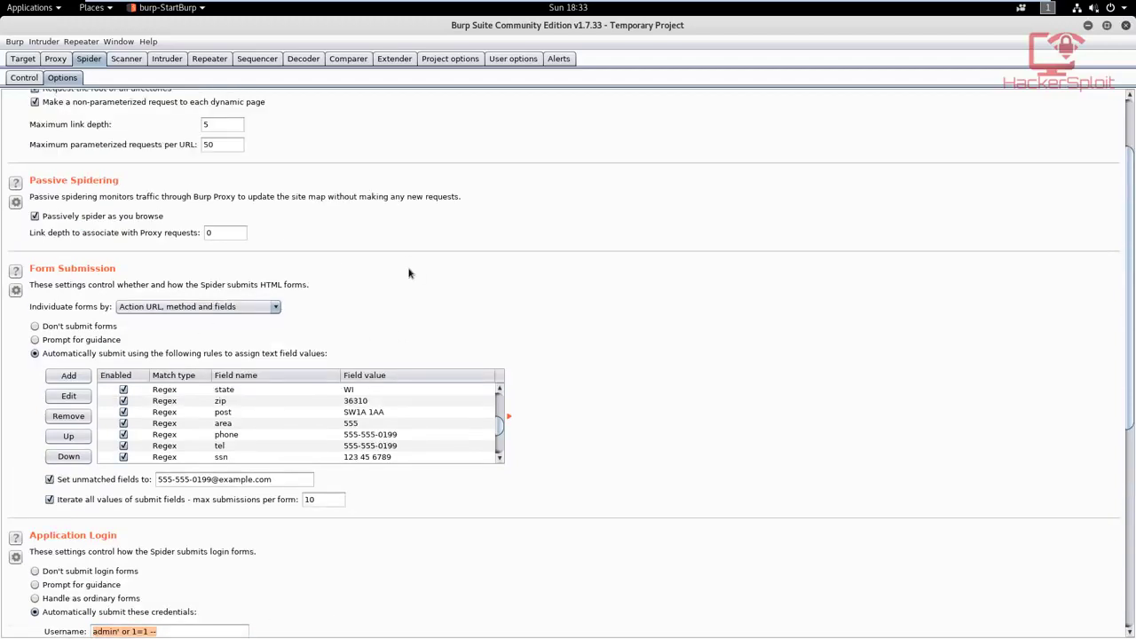
Step: Spider the mutillidae branch again from the site map and set the paused spider running
scroll(408, 271, up, 3)
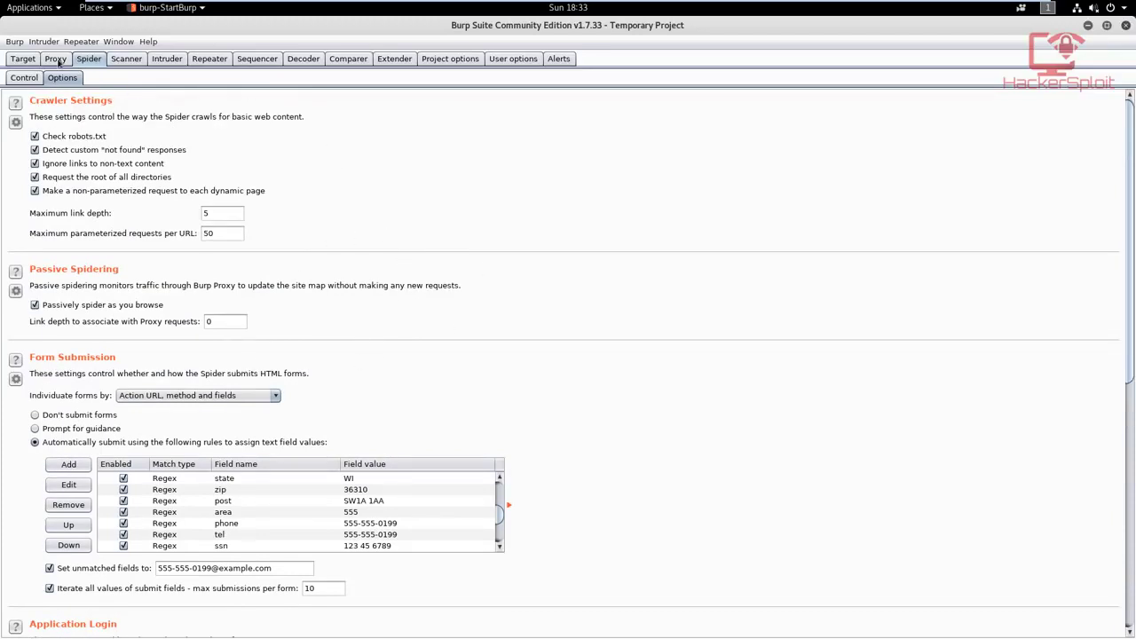
click(26, 79)
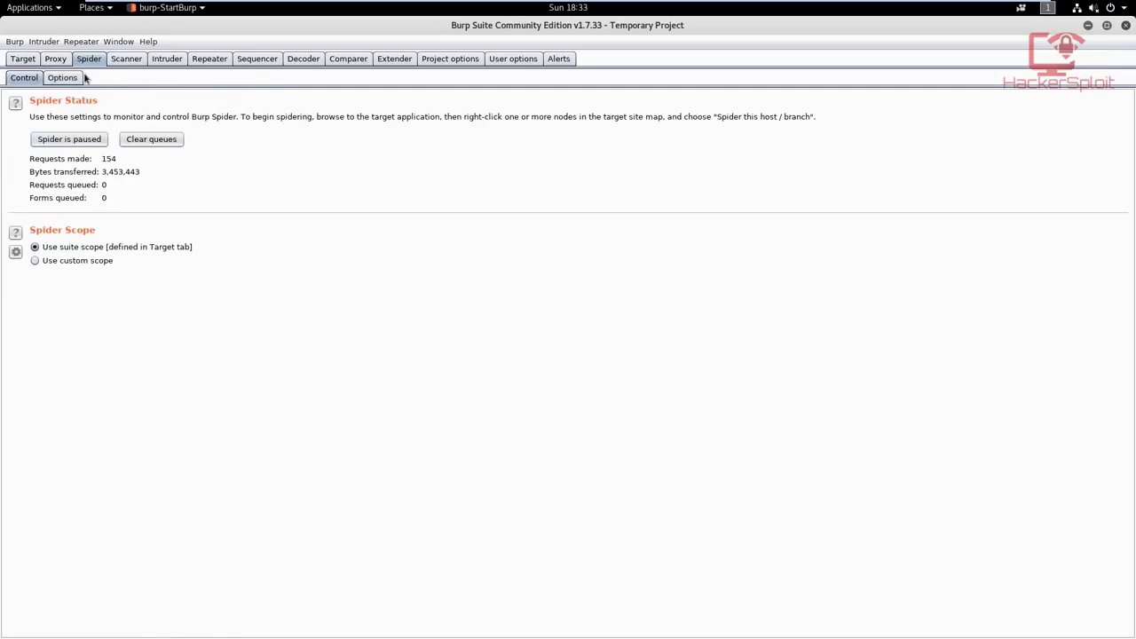
click(24, 59)
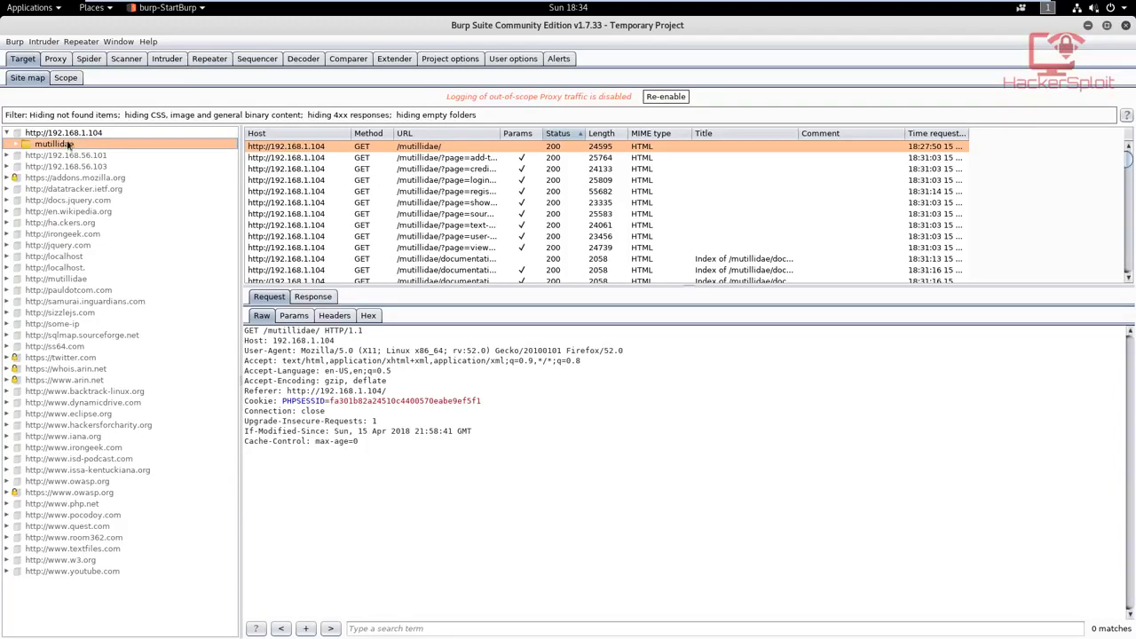
right_click(70, 144)
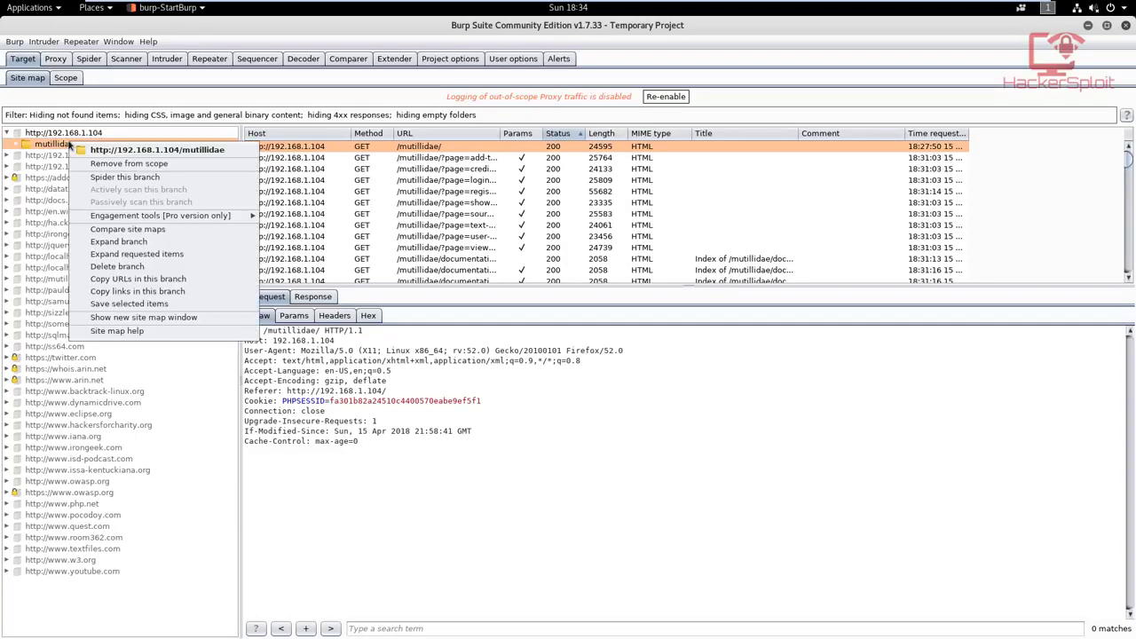
click(123, 178)
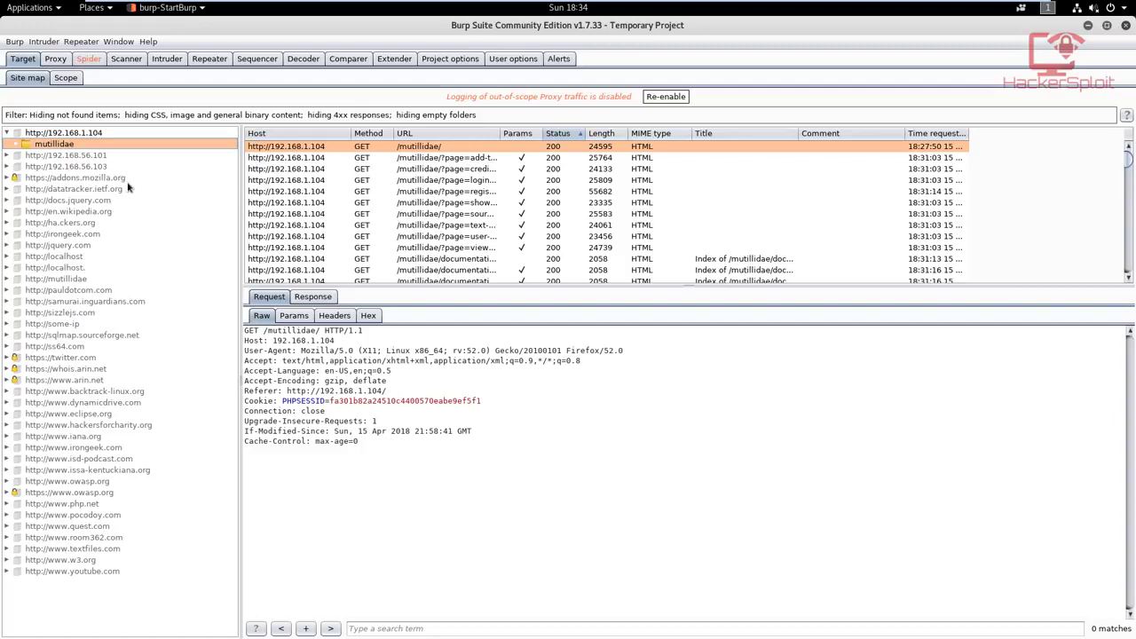
click(97, 62)
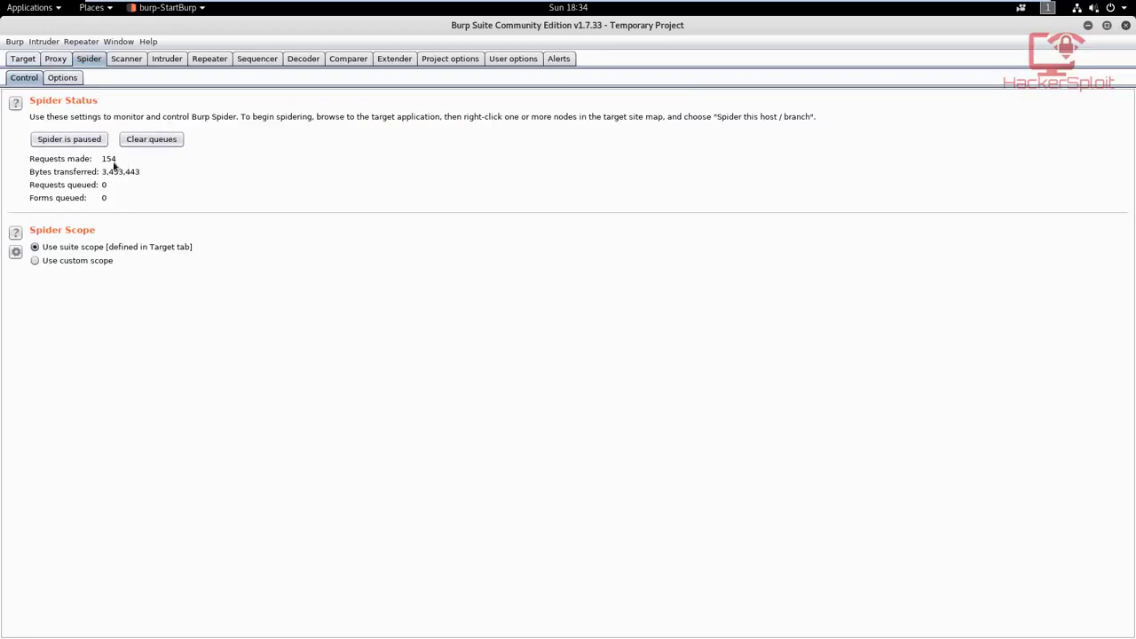
click(77, 142)
Step: Examine the spidered contents of the mutillidae branch in the site map, including its documentation, images and styles folders
click(24, 60)
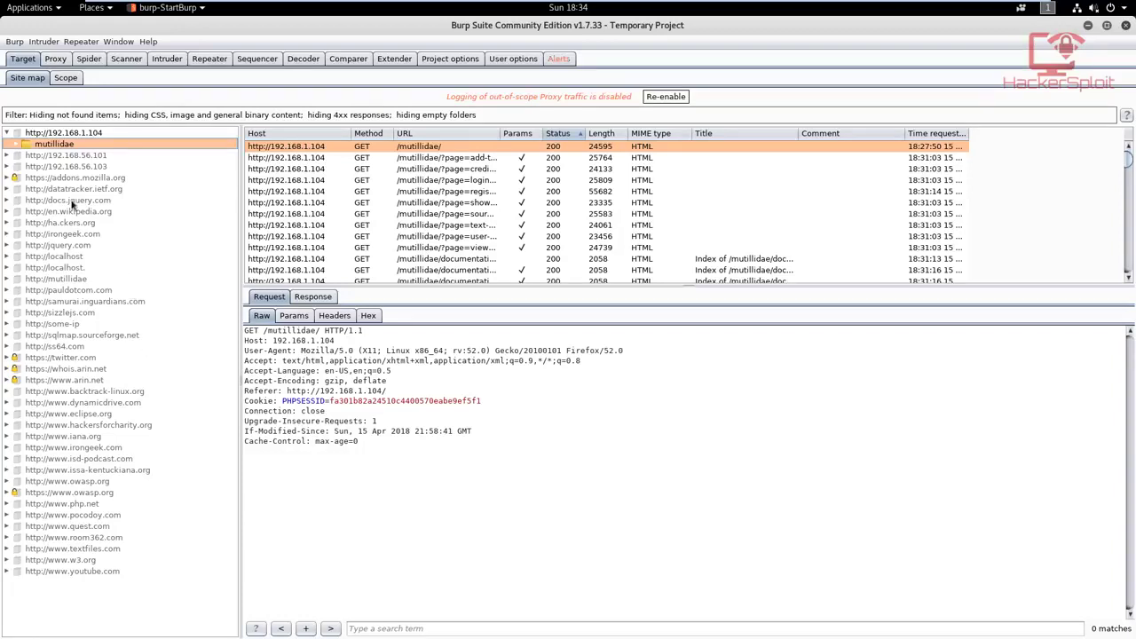
click(18, 146)
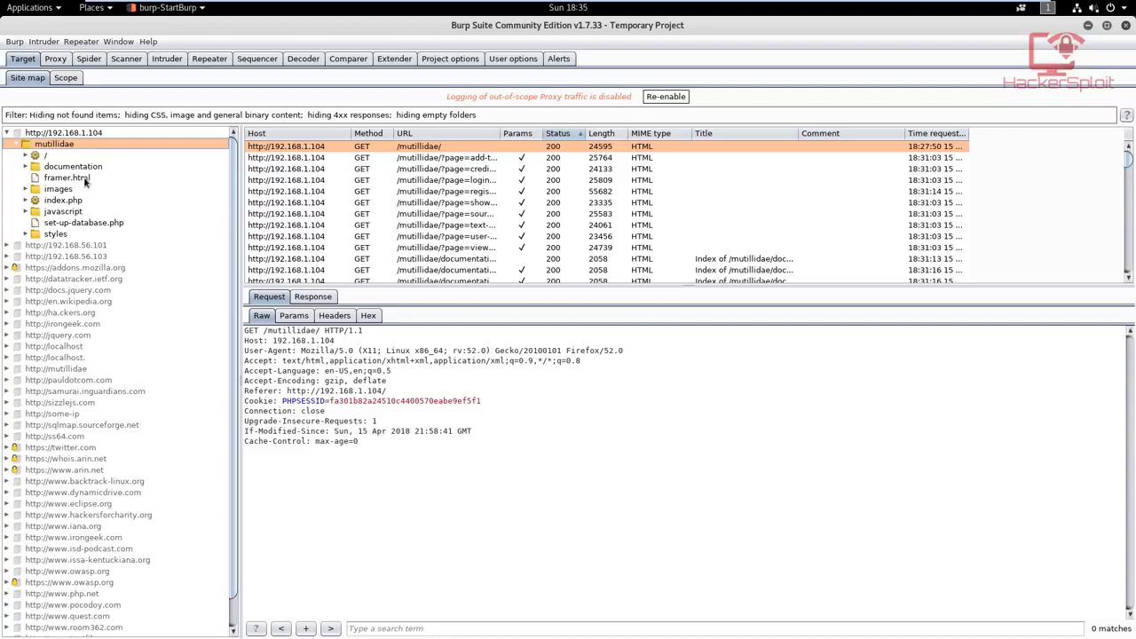
click(25, 167)
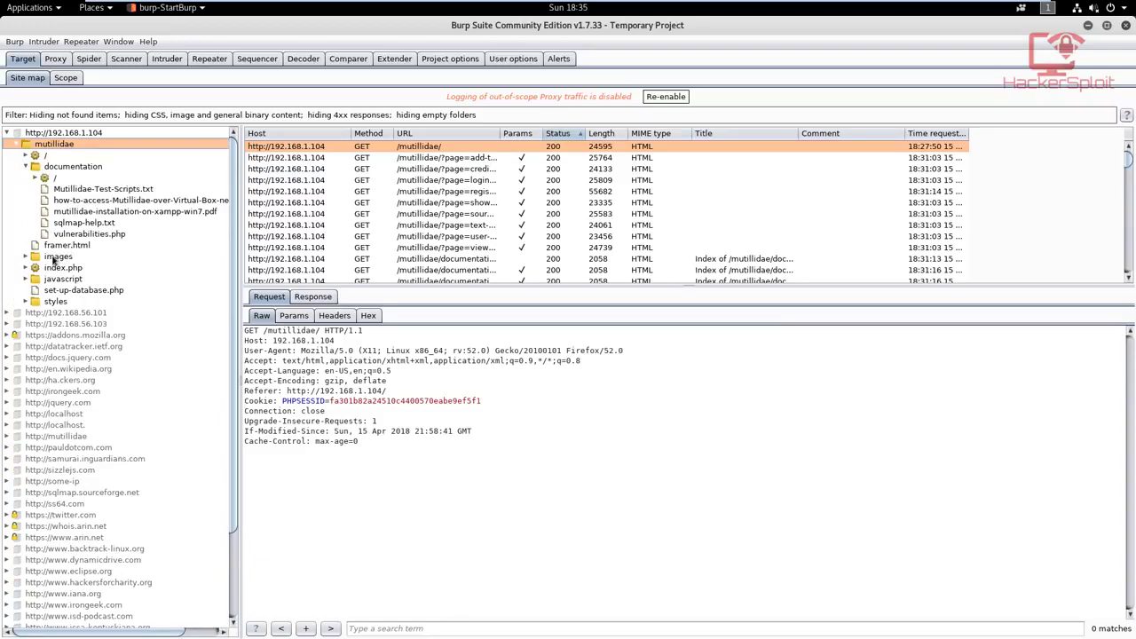
click(25, 257)
scroll(73, 261, down, 3)
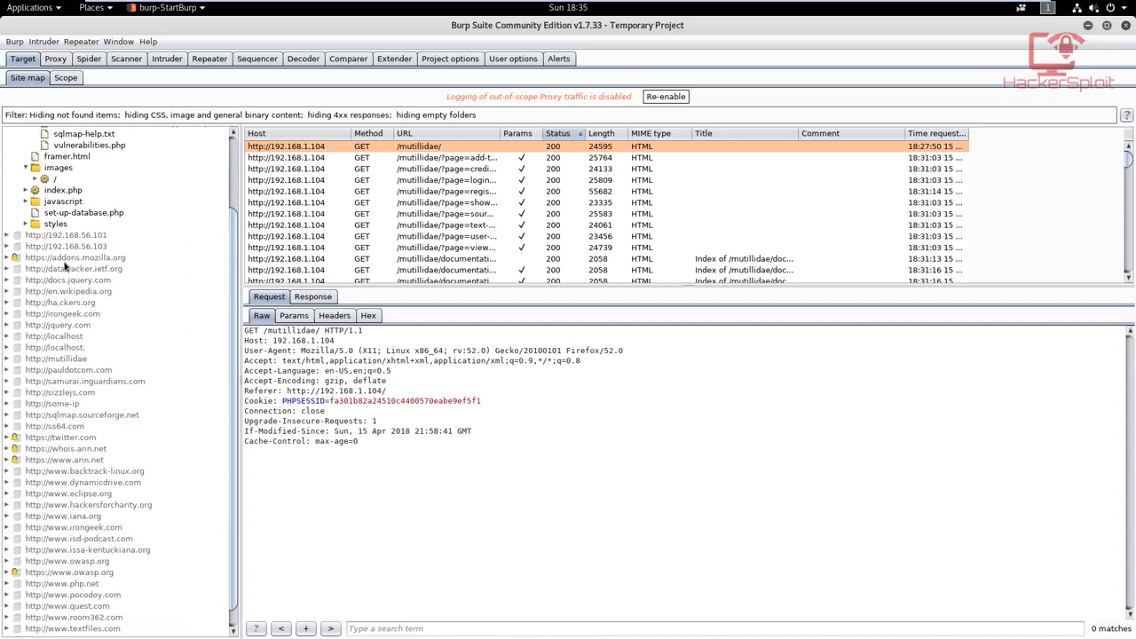
click(26, 224)
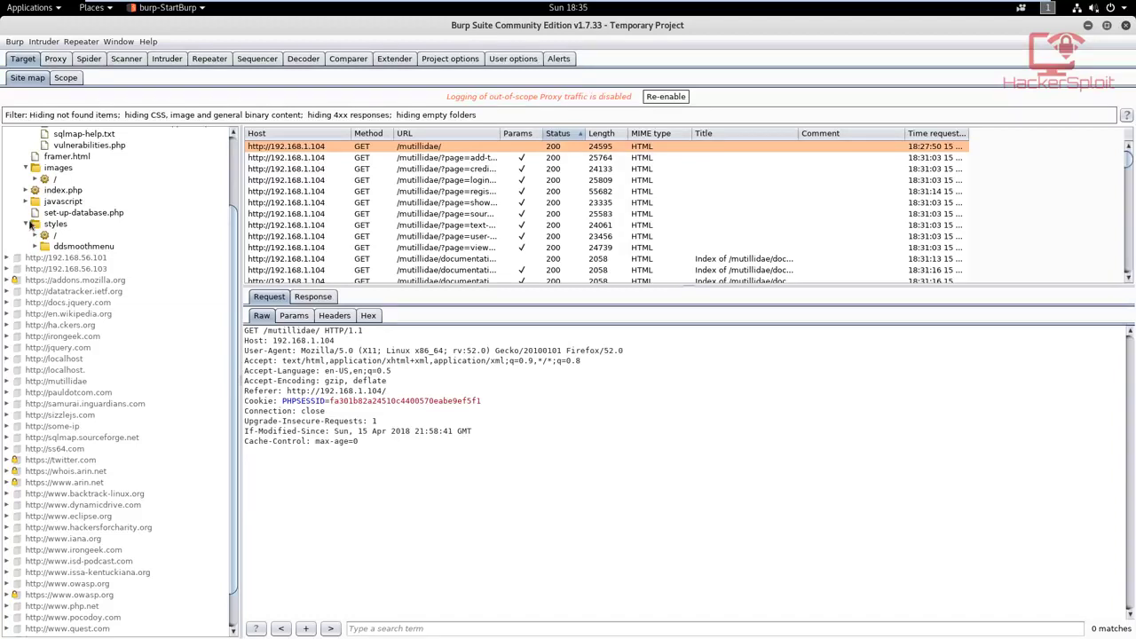
scroll(33, 208, up, 3)
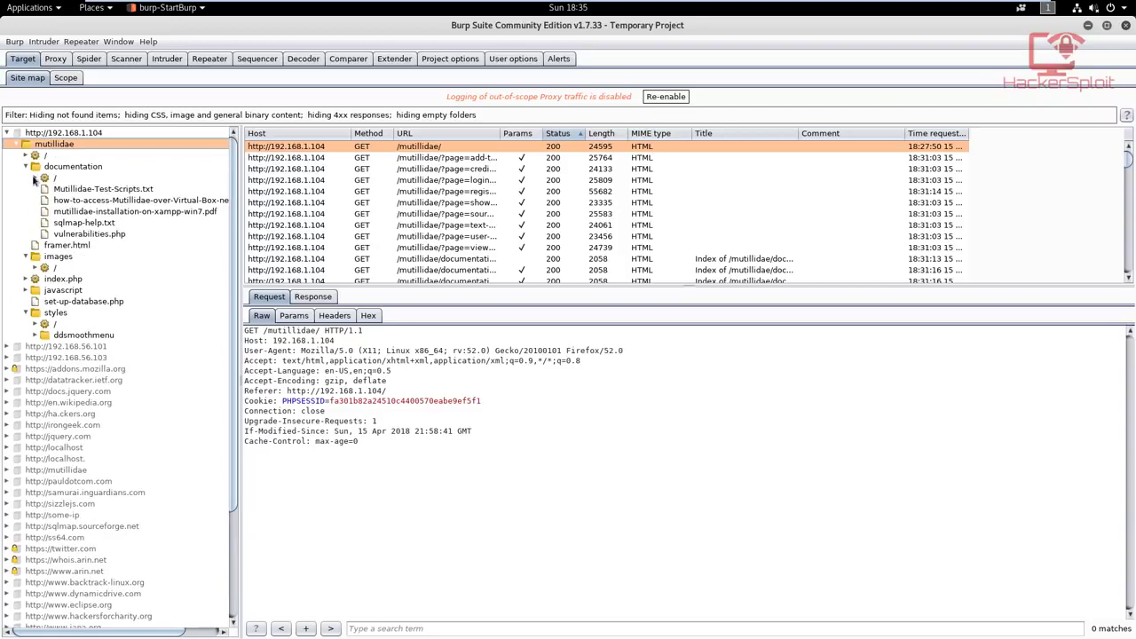
click(34, 178)
click(34, 177)
click(26, 167)
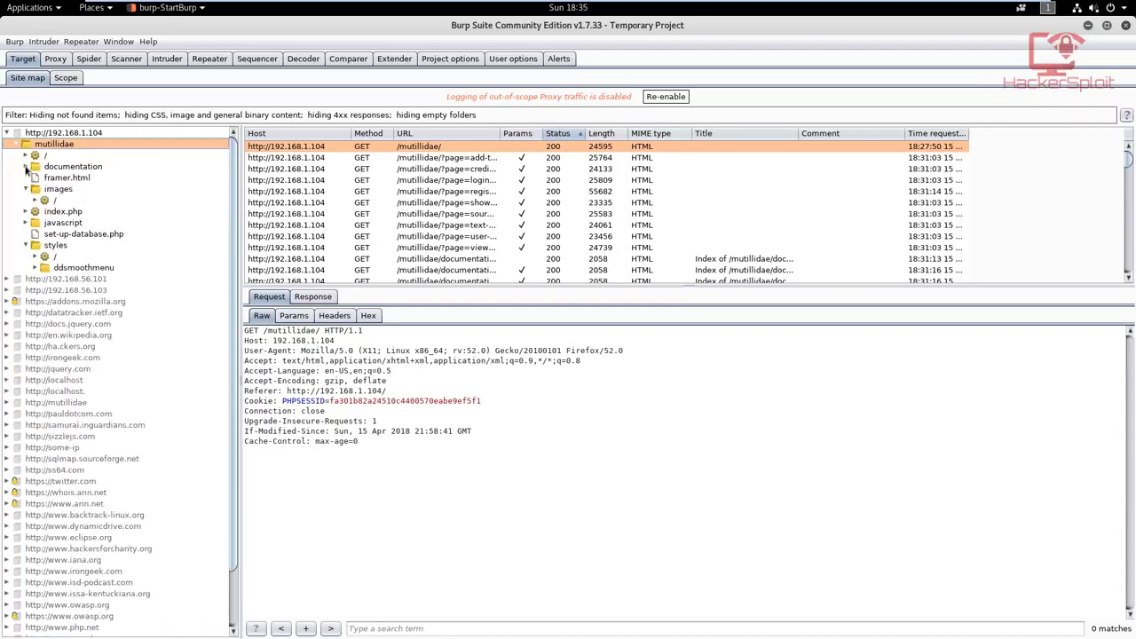
click(26, 189)
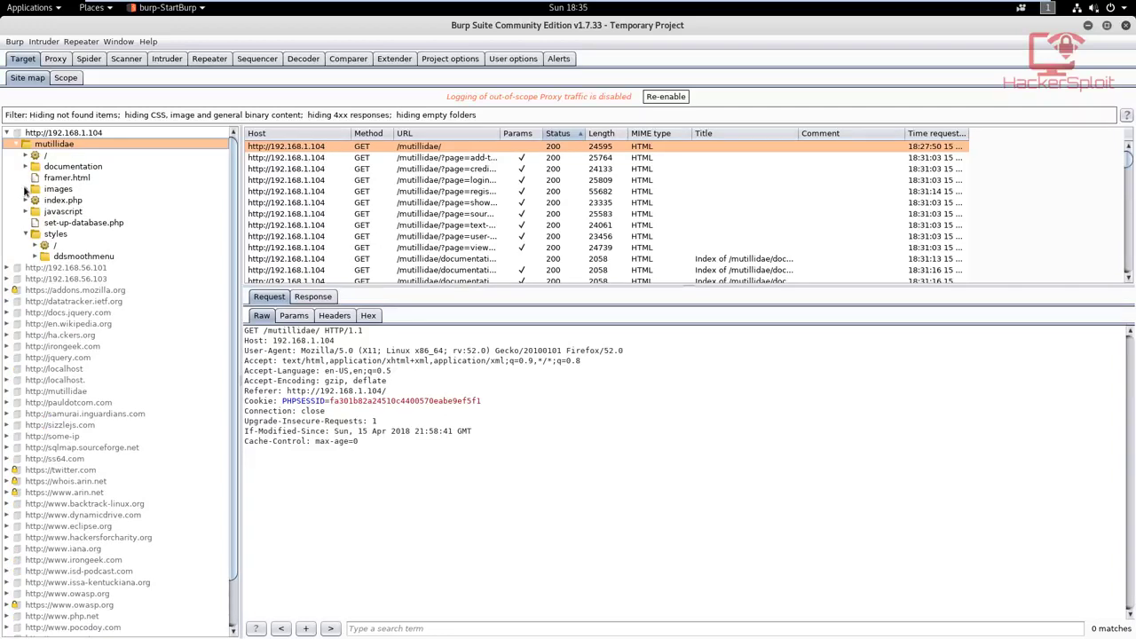
click(27, 234)
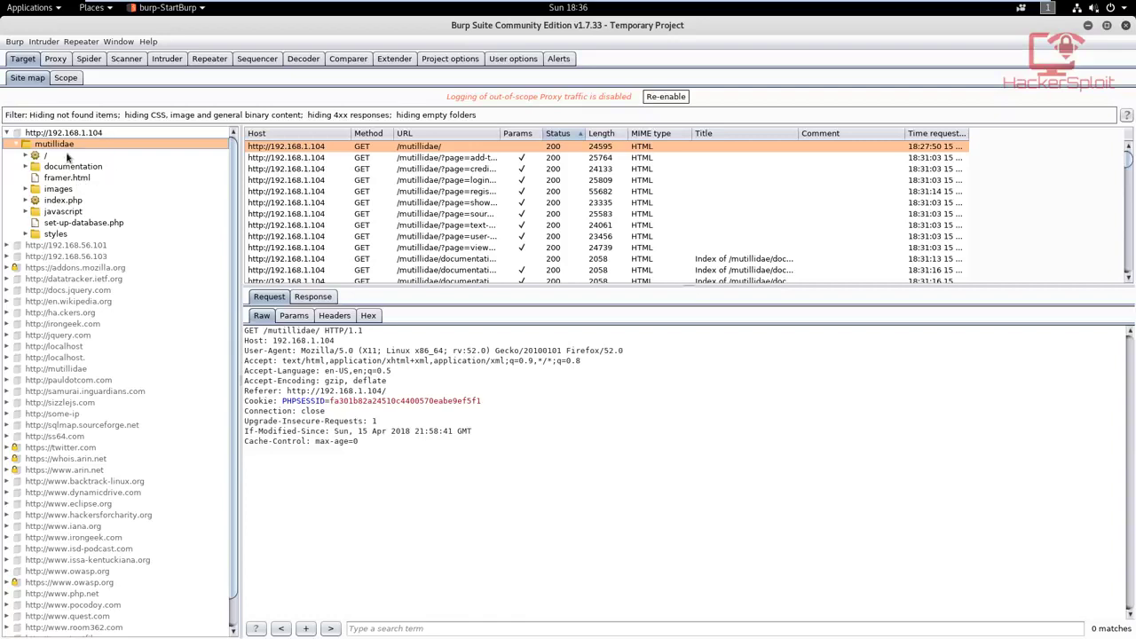
click(18, 145)
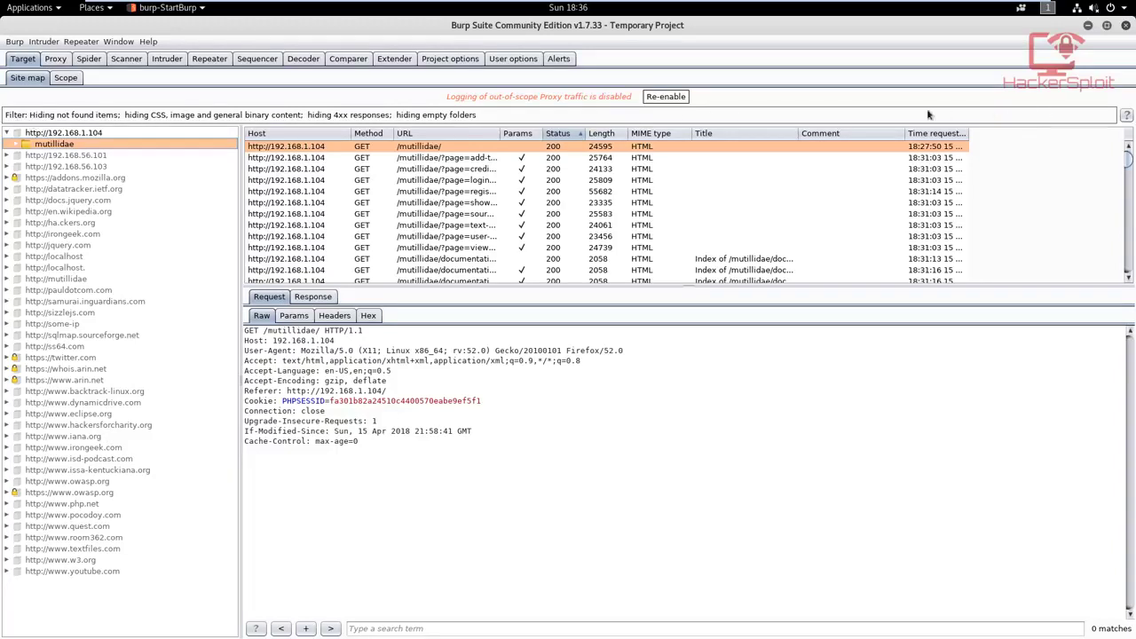
Step: Filter the site map to show only in-scope items
click(399, 116)
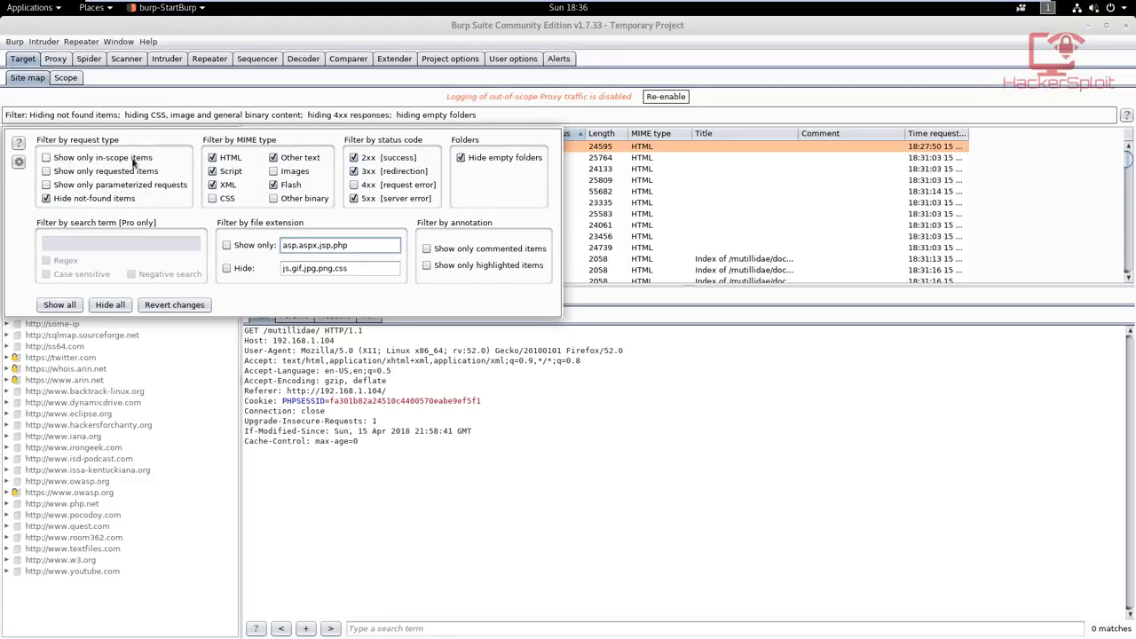
click(64, 162)
click(86, 116)
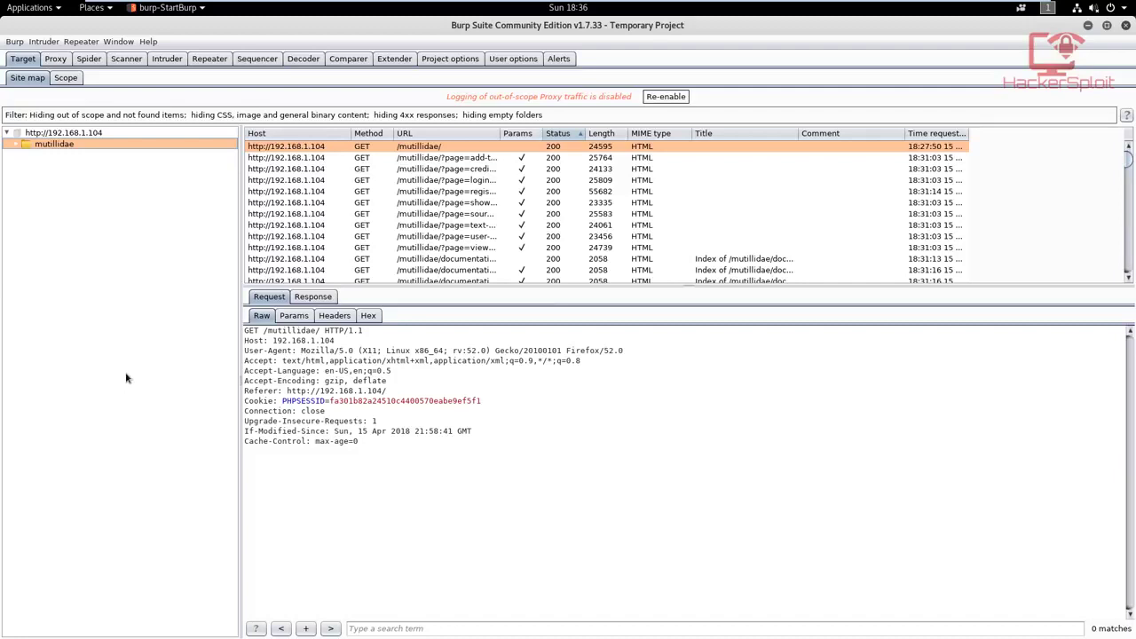
Step: Look through the in-scope mutillidae requests and their status codes, enlarging the request list for easier reading
scroll(421, 228, down, 5)
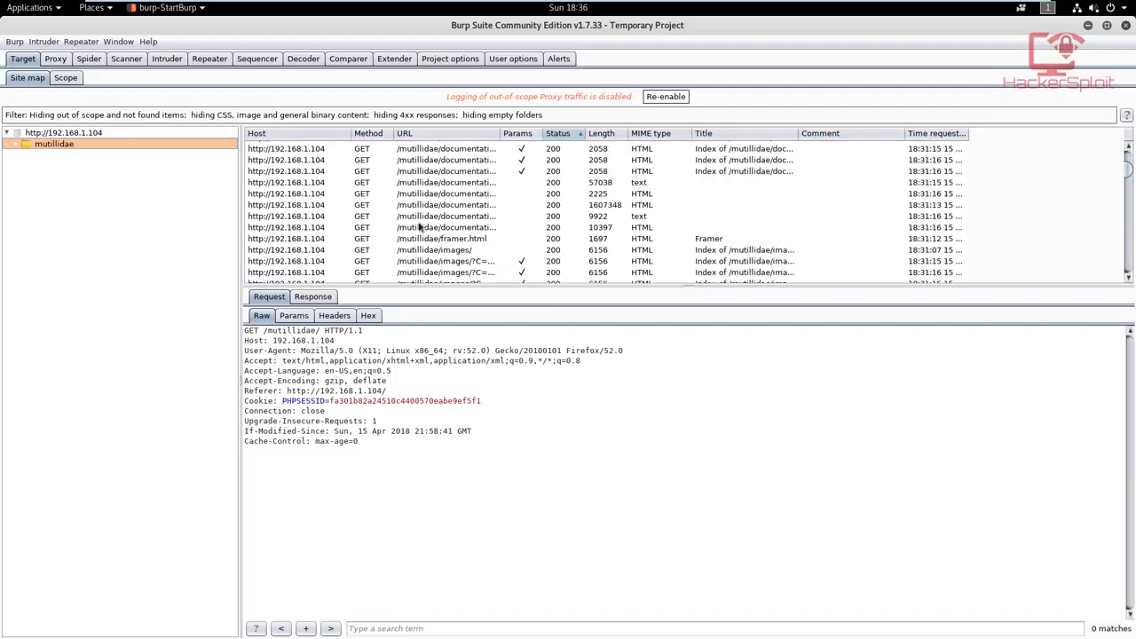
scroll(420, 227, down, 8)
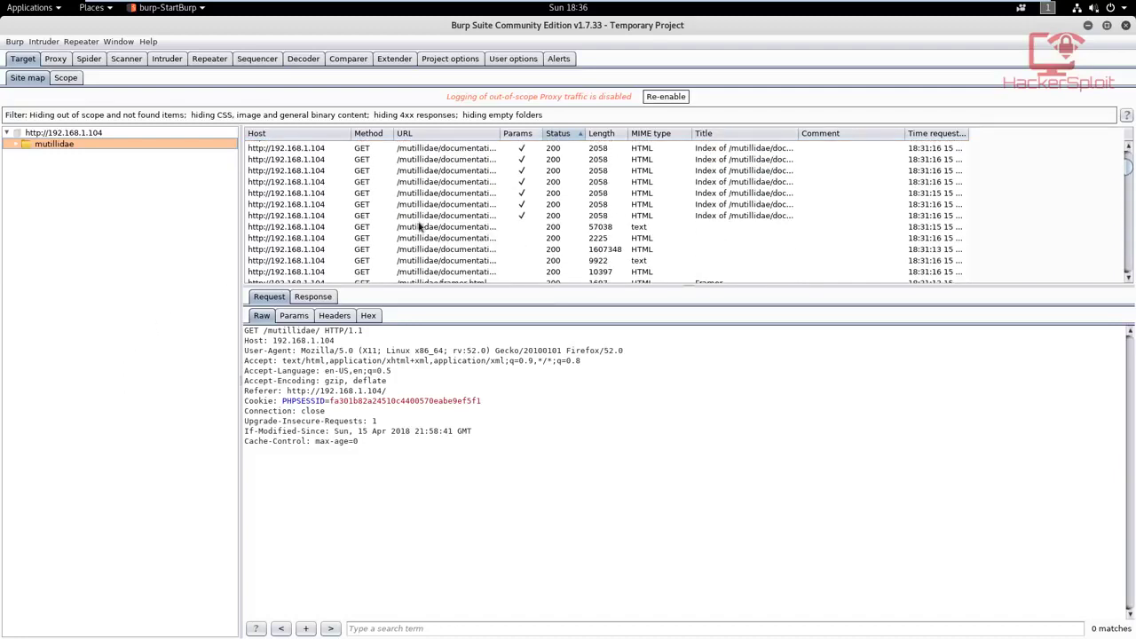
scroll(420, 227, down, 10)
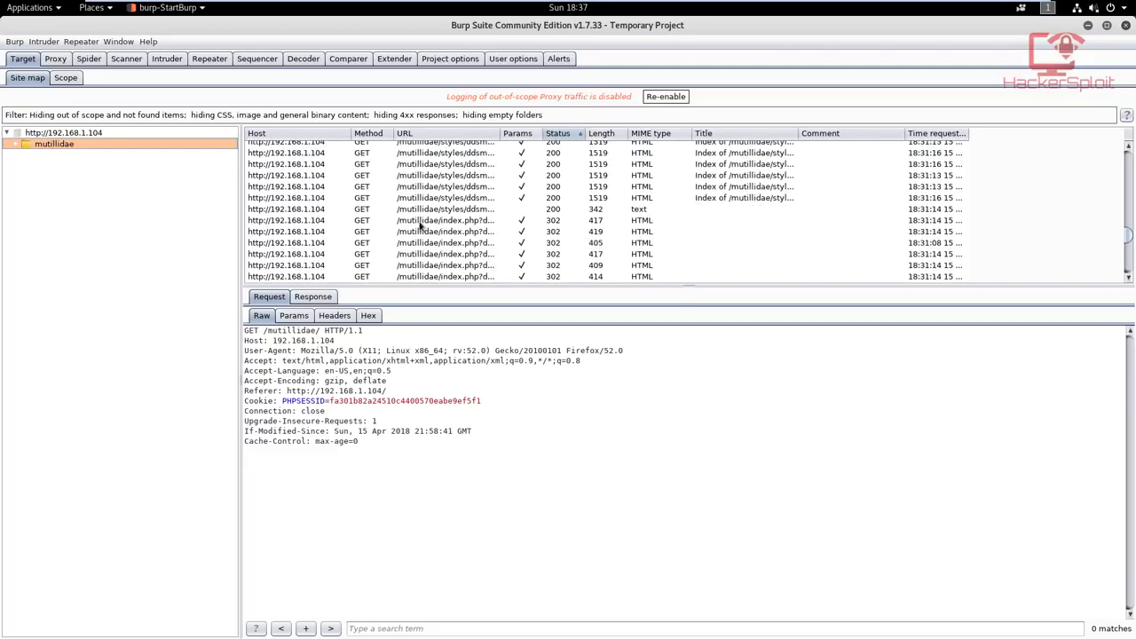
scroll(422, 227, down, 5)
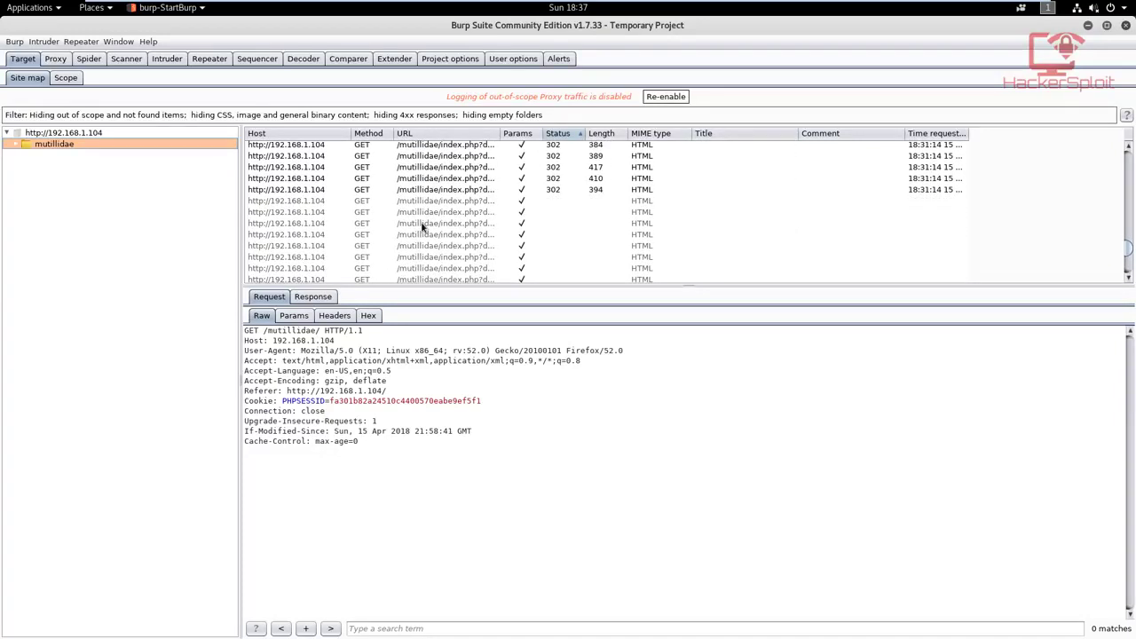
scroll(423, 227, up, 10)
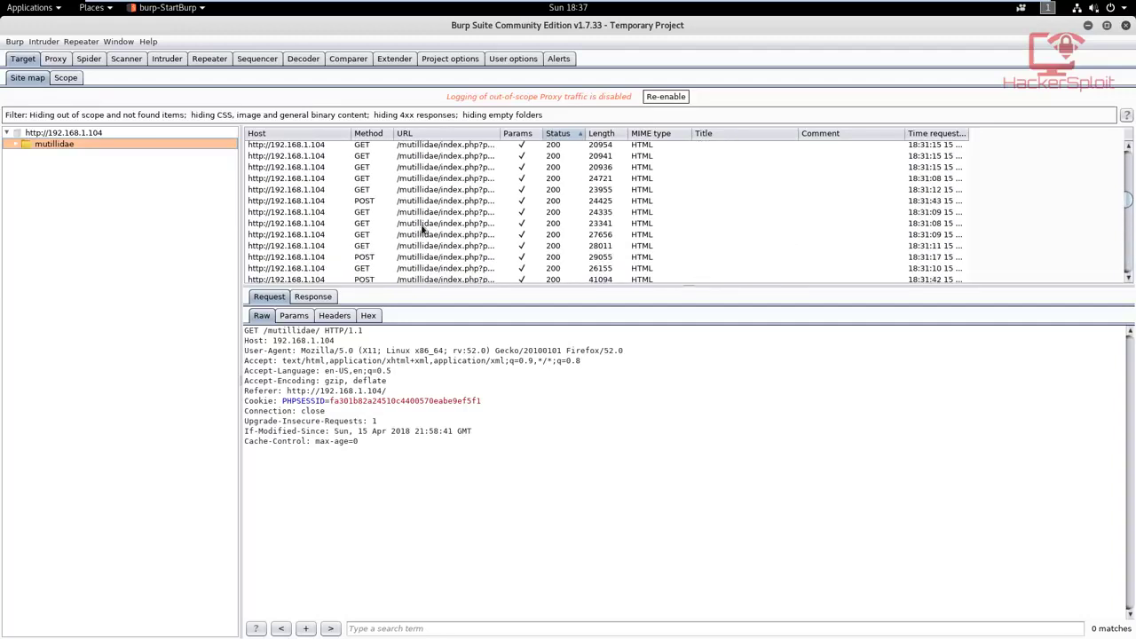
drag(408, 293, 413, 342)
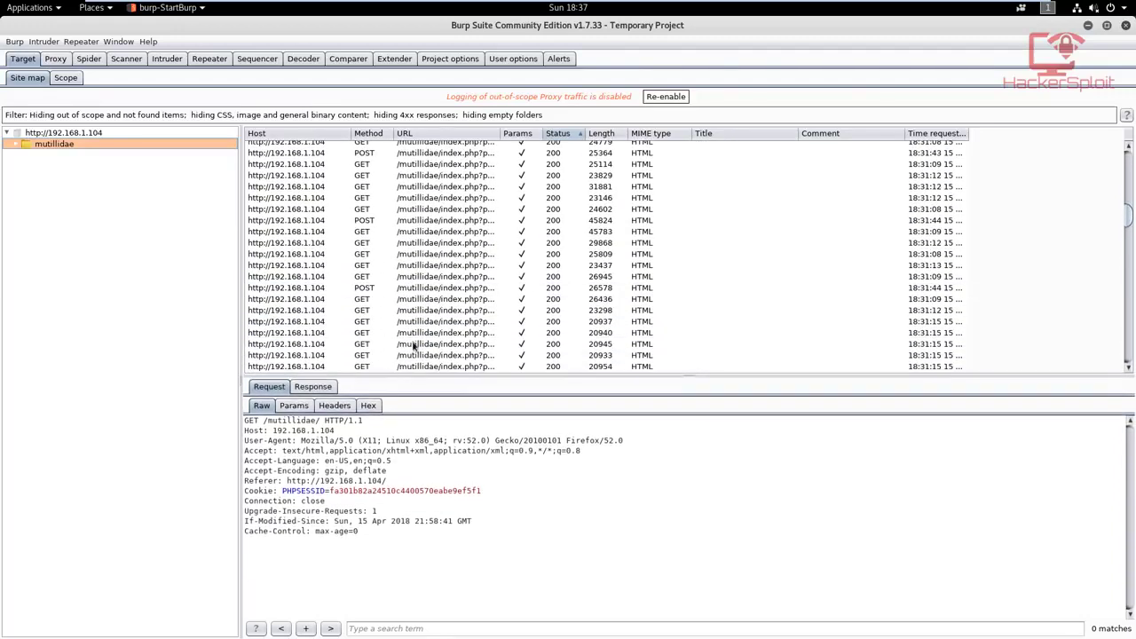
scroll(413, 326, up, 10)
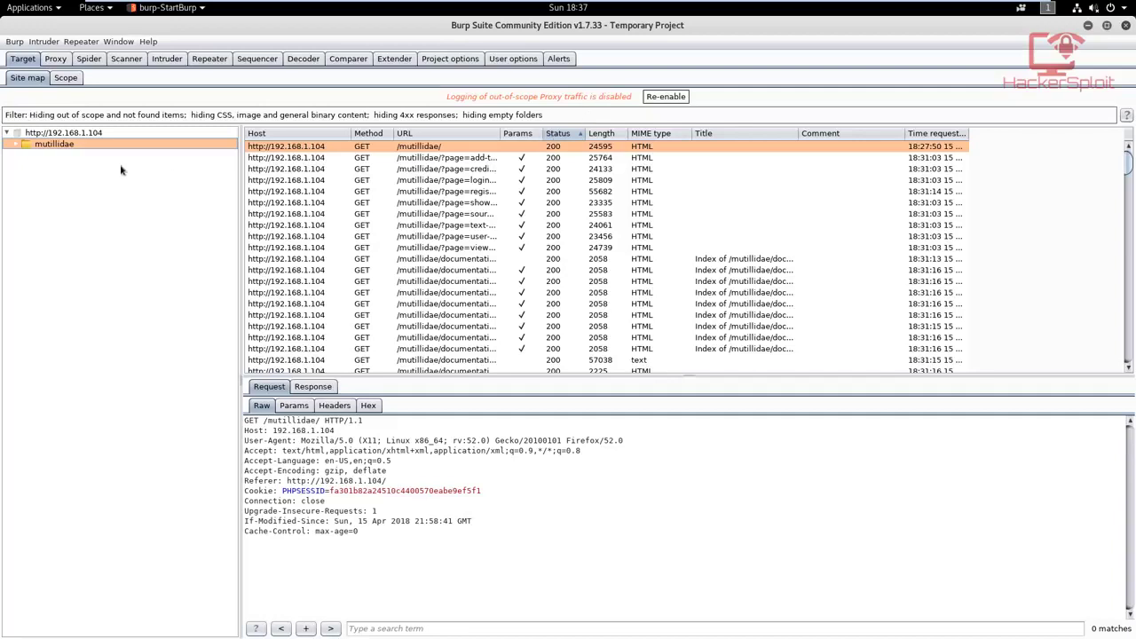
Step: Expand the mutillidae branch and view the engagement tools offered for it without running any
click(17, 144)
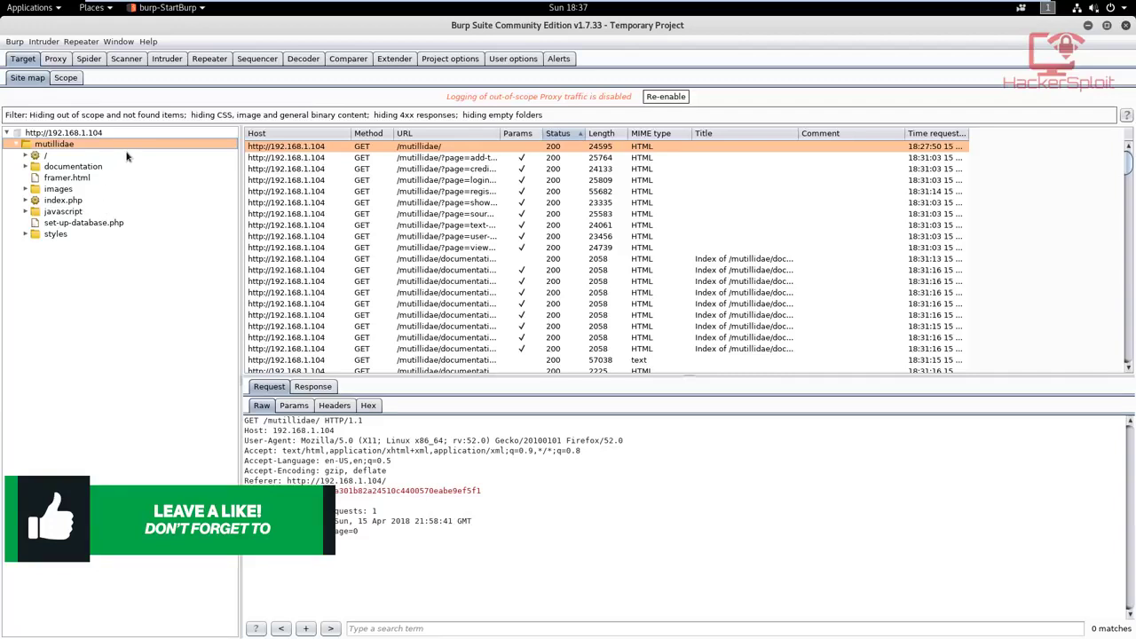
right_click(53, 148)
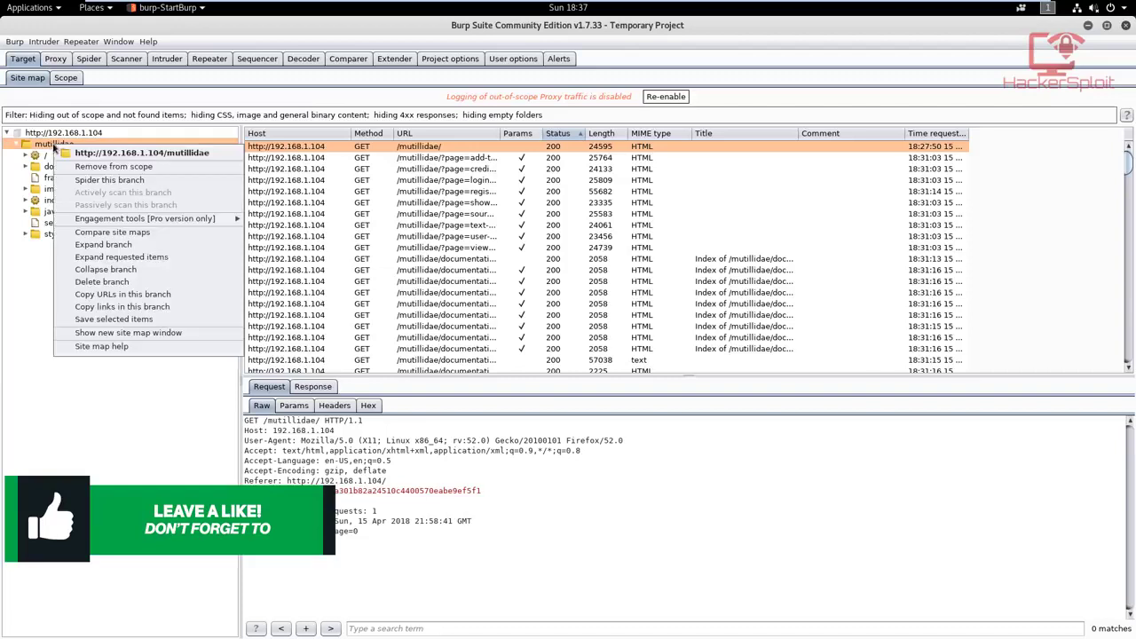
mouse_move(112, 221)
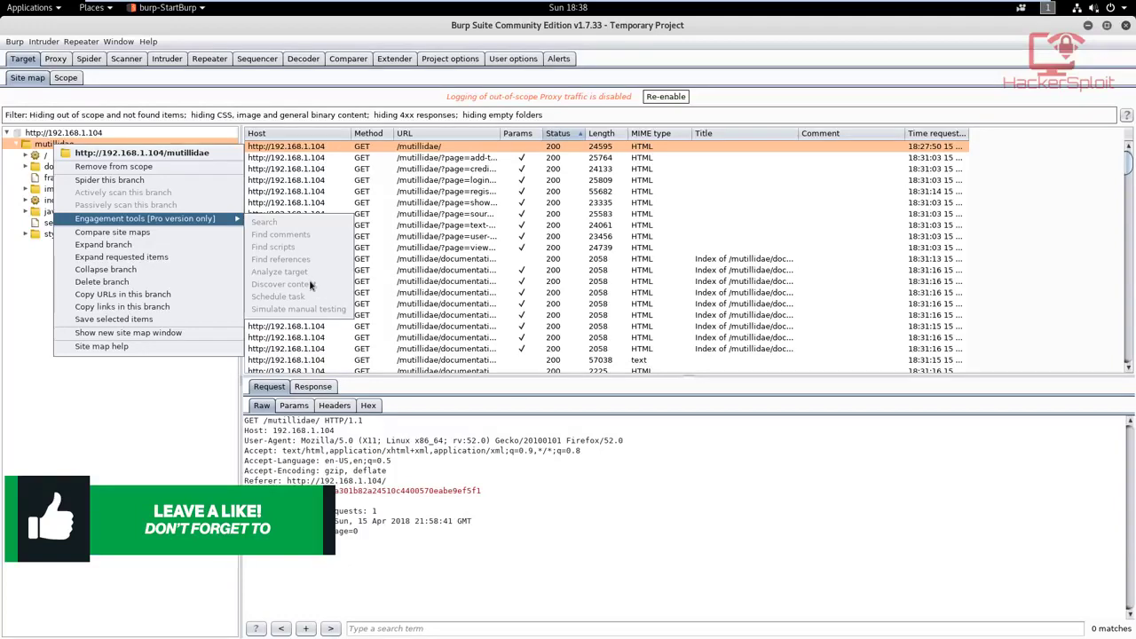
click(222, 399)
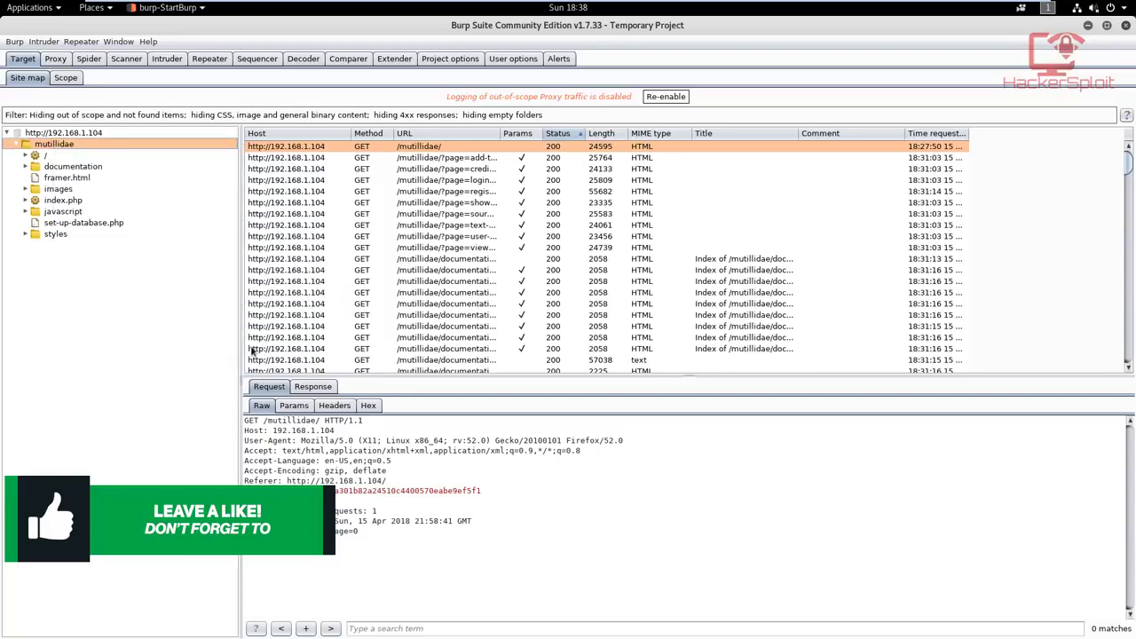